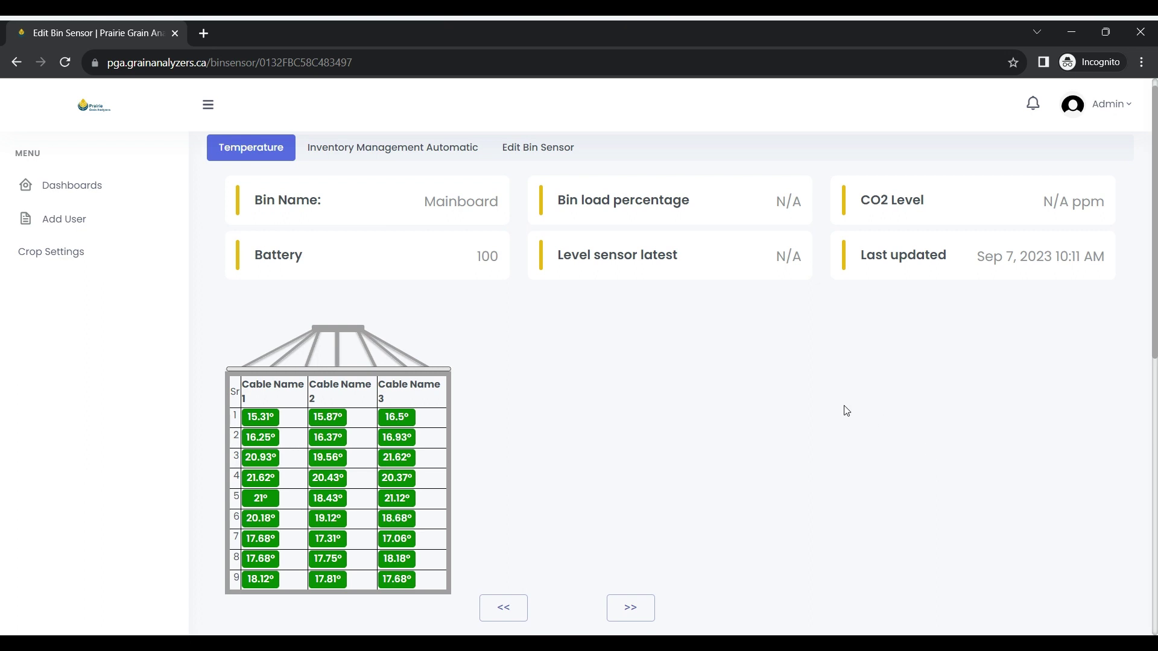
- Review the bin's temperature cables, and examine the cable assignment settings in the bin sensor's edit form
scroll(669, 467, down, 1)
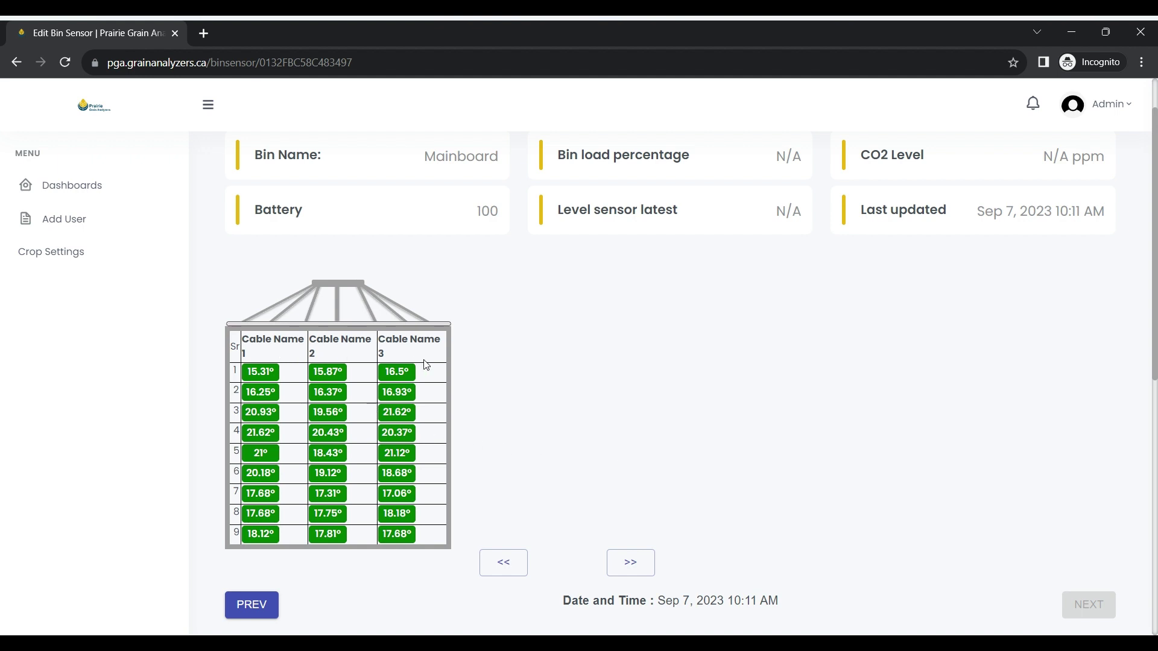
scroll(499, 367, up, 1)
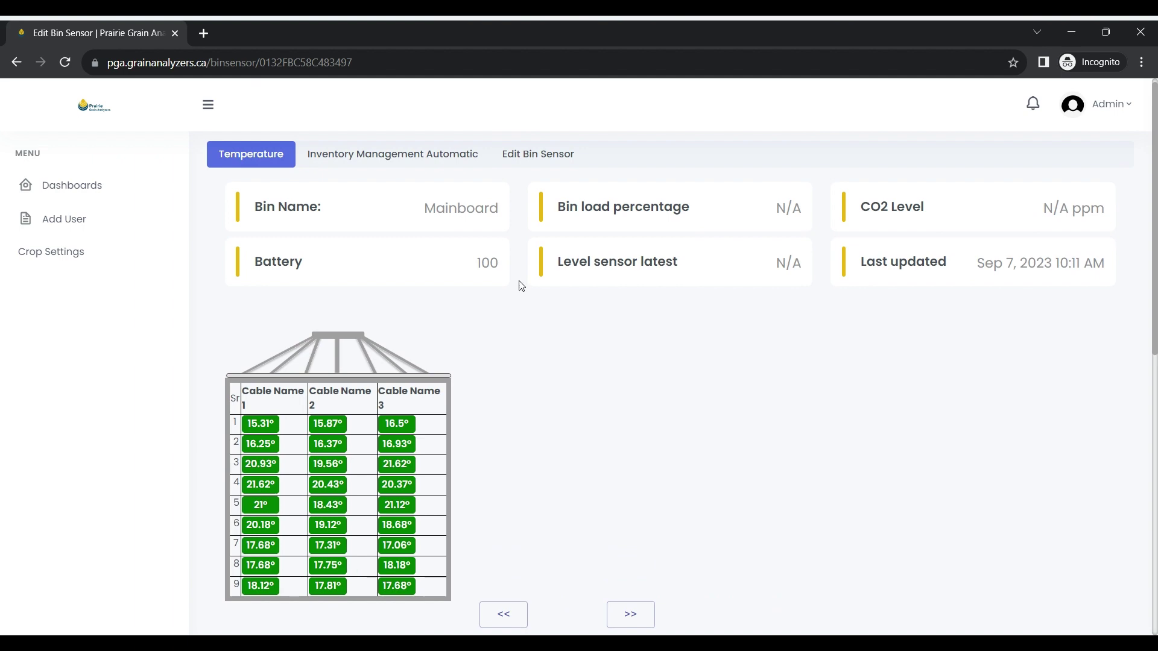
click(536, 167)
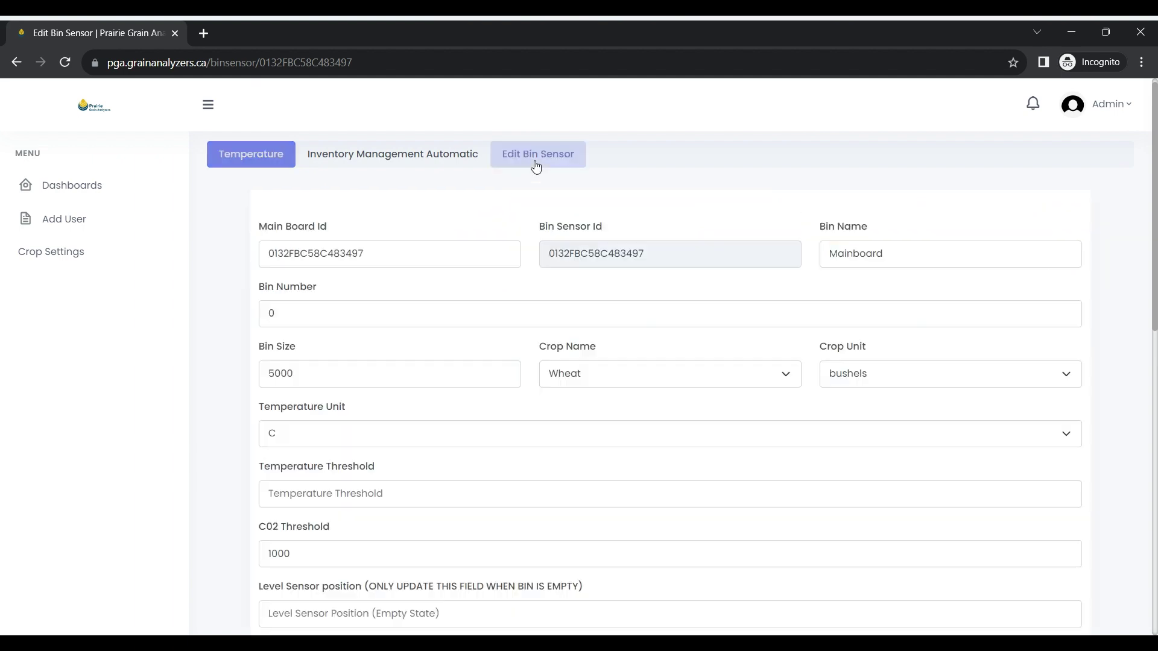
scroll(499, 392, down, 5)
scroll(500, 395, down, 2)
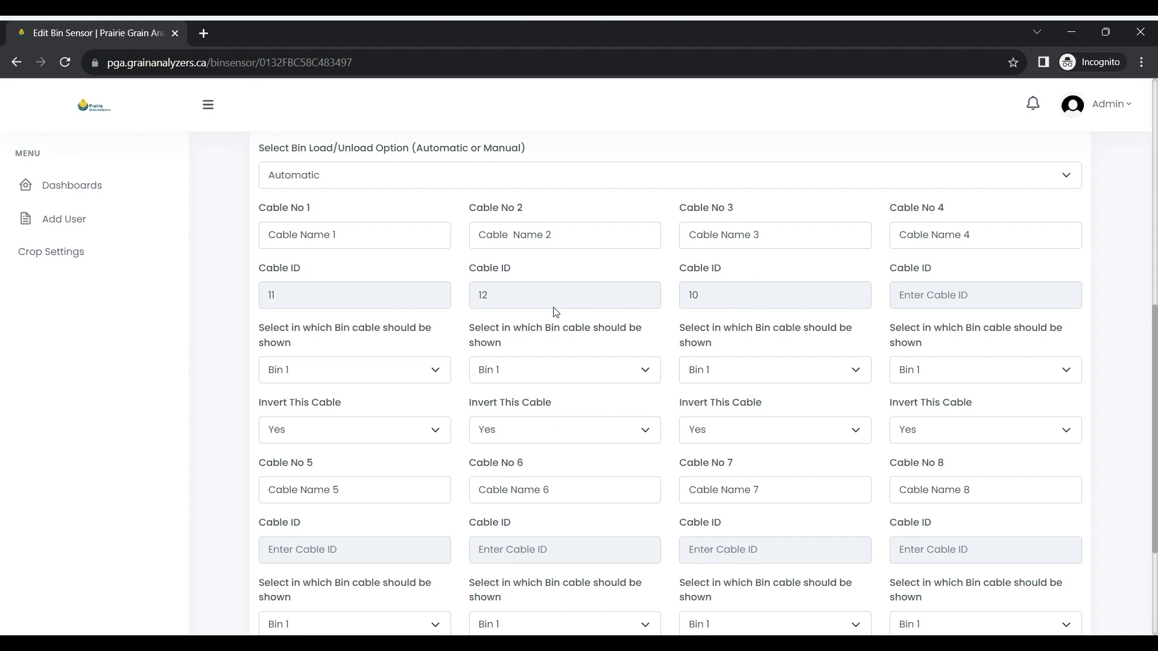
scroll(554, 311, up, 1)
scroll(554, 311, up, 2)
scroll(554, 311, down, 1)
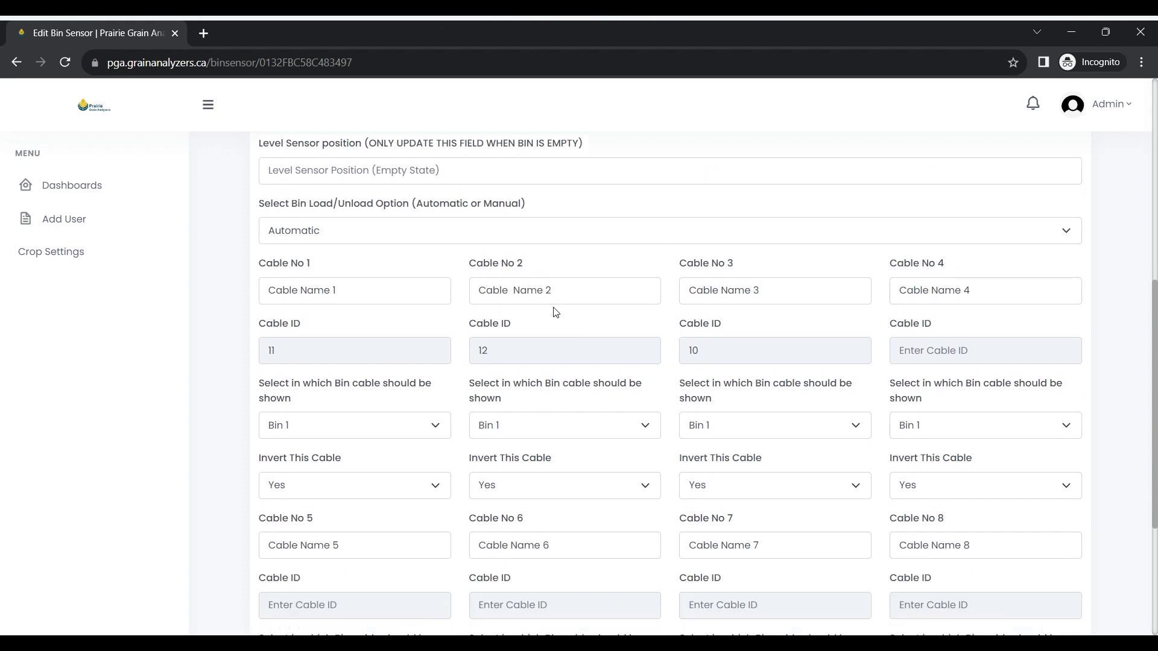
scroll(555, 311, down, 1)
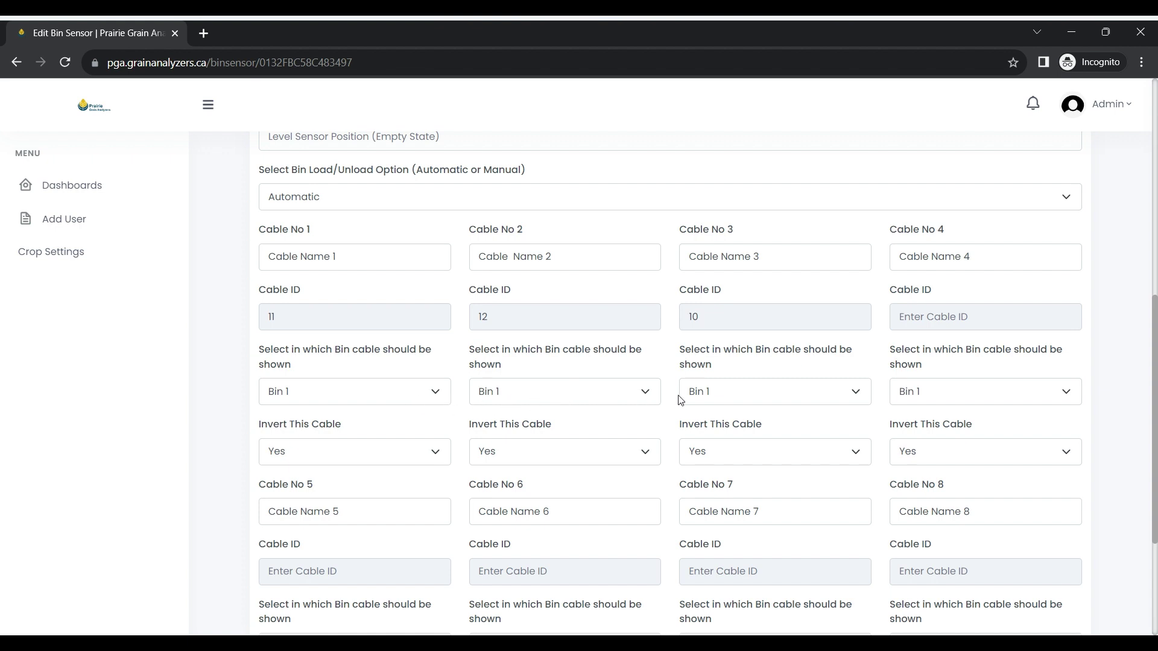
- Assign cable 2 to Bin 2 and cable 3 to Bin 3, and save the bin sensor update
click(492, 398)
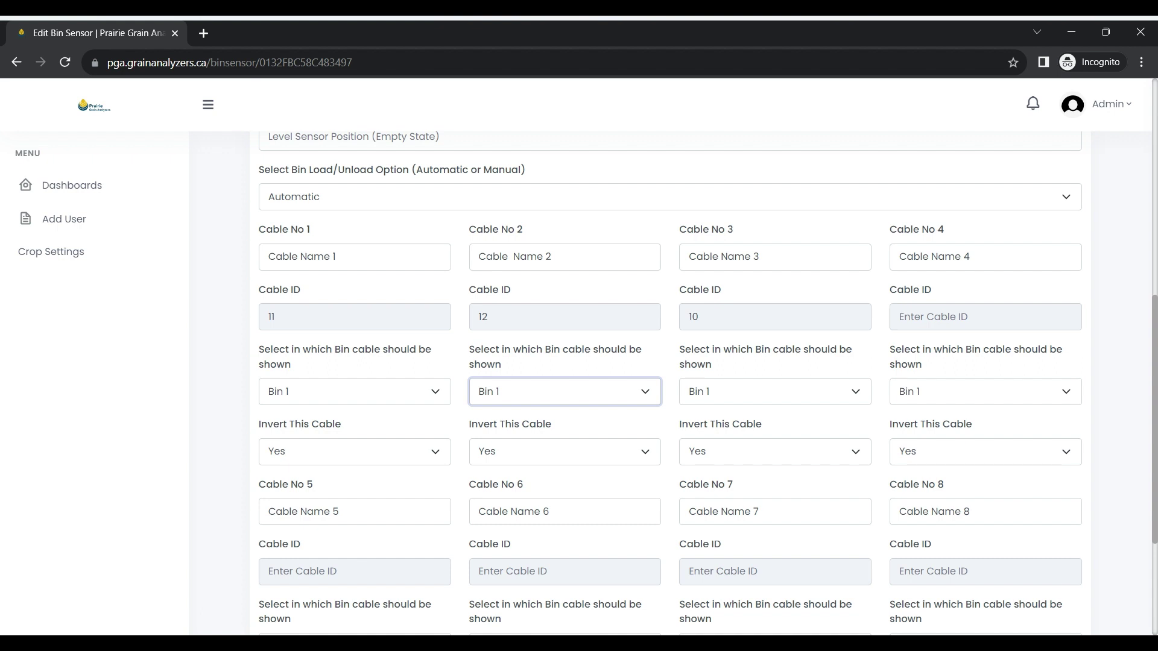
click(510, 433)
click(704, 402)
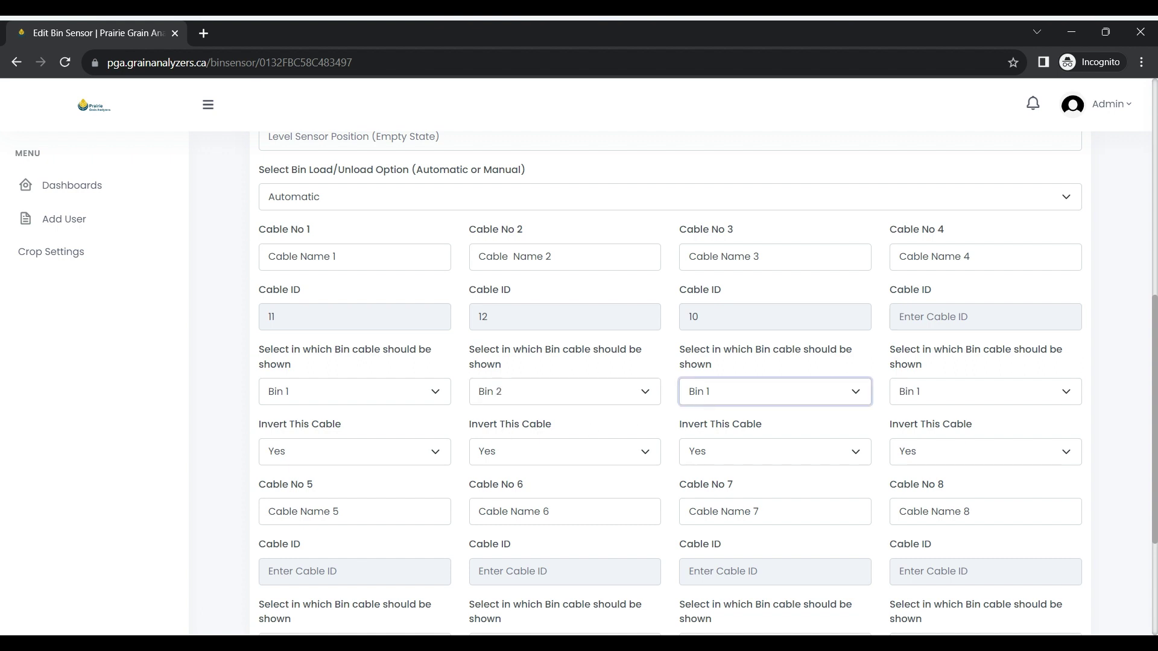
click(711, 446)
scroll(664, 424, down, 4)
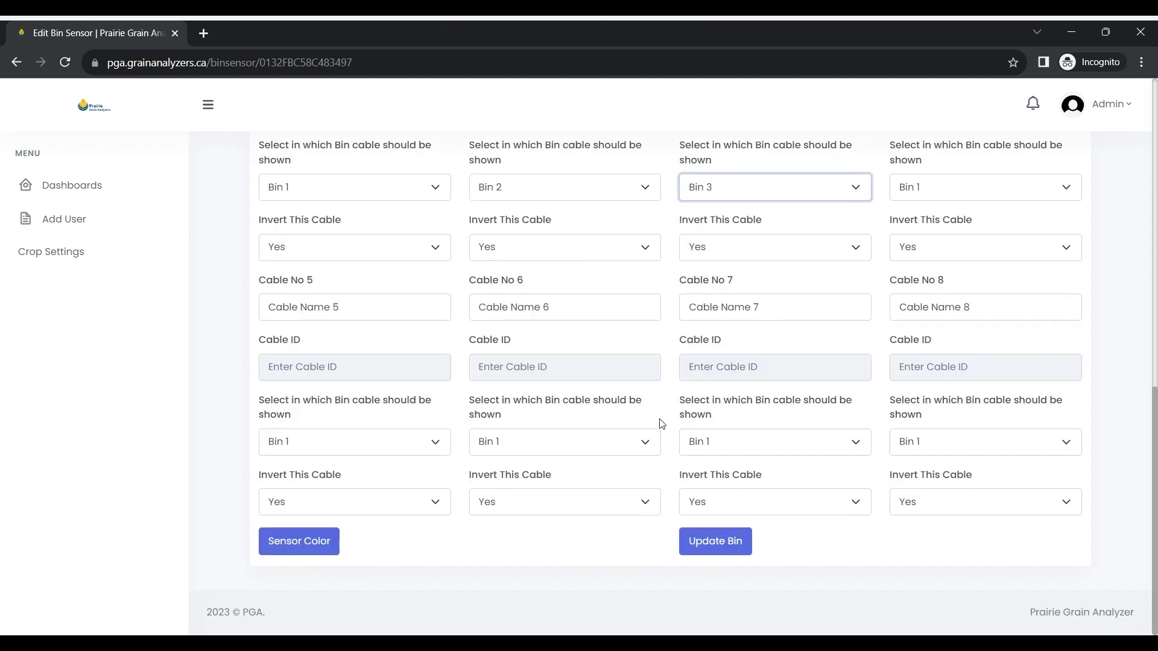
click(736, 541)
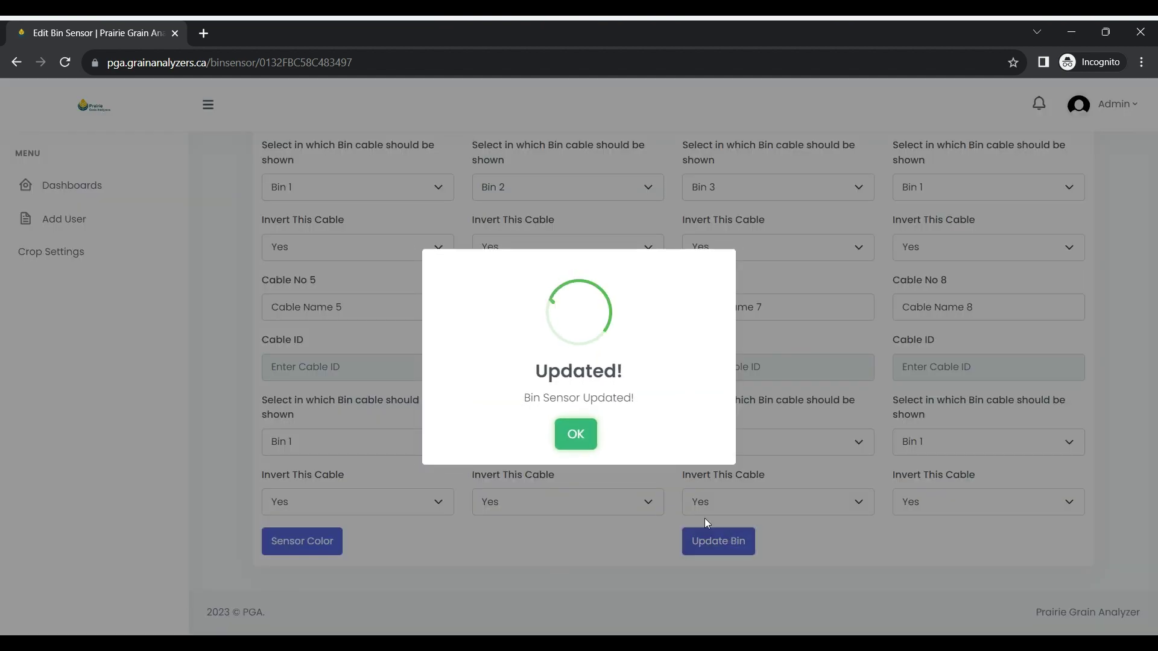
click(573, 451)
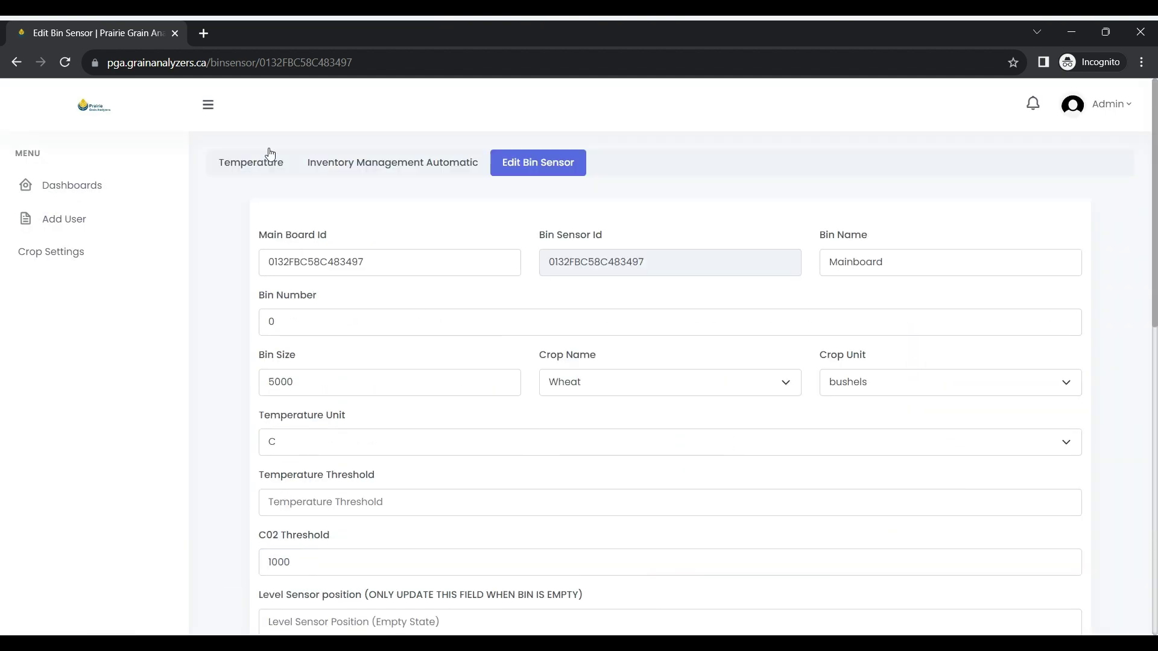
- Reload the temperature view and examine how the cables are distributed across the bins
click(249, 173)
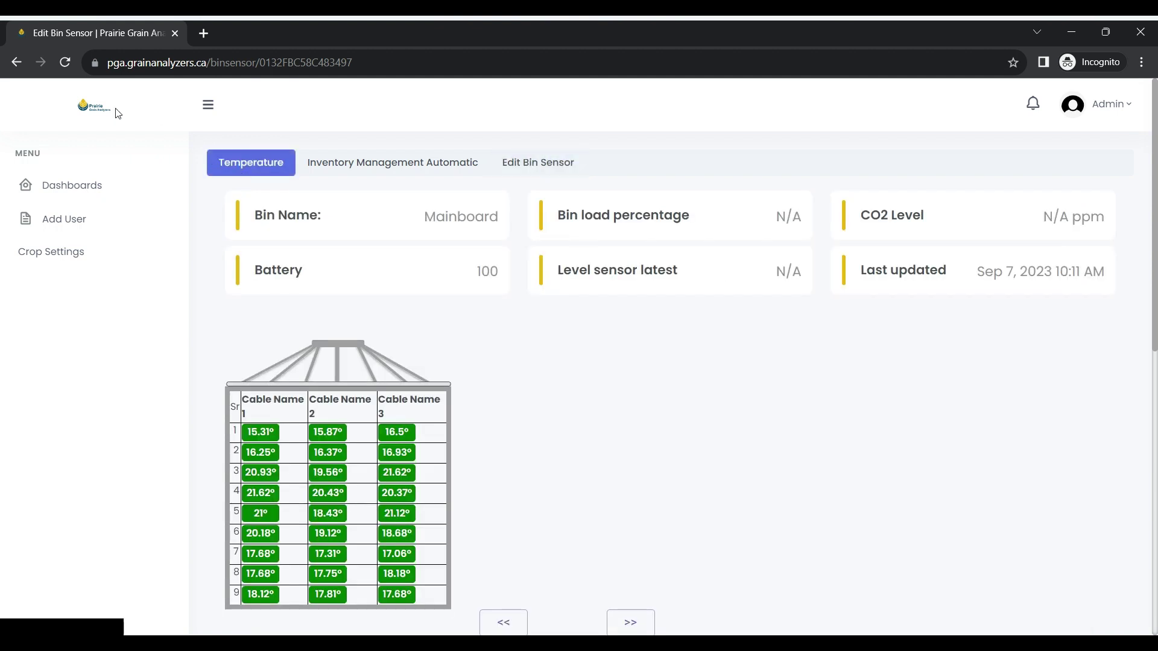
click(65, 61)
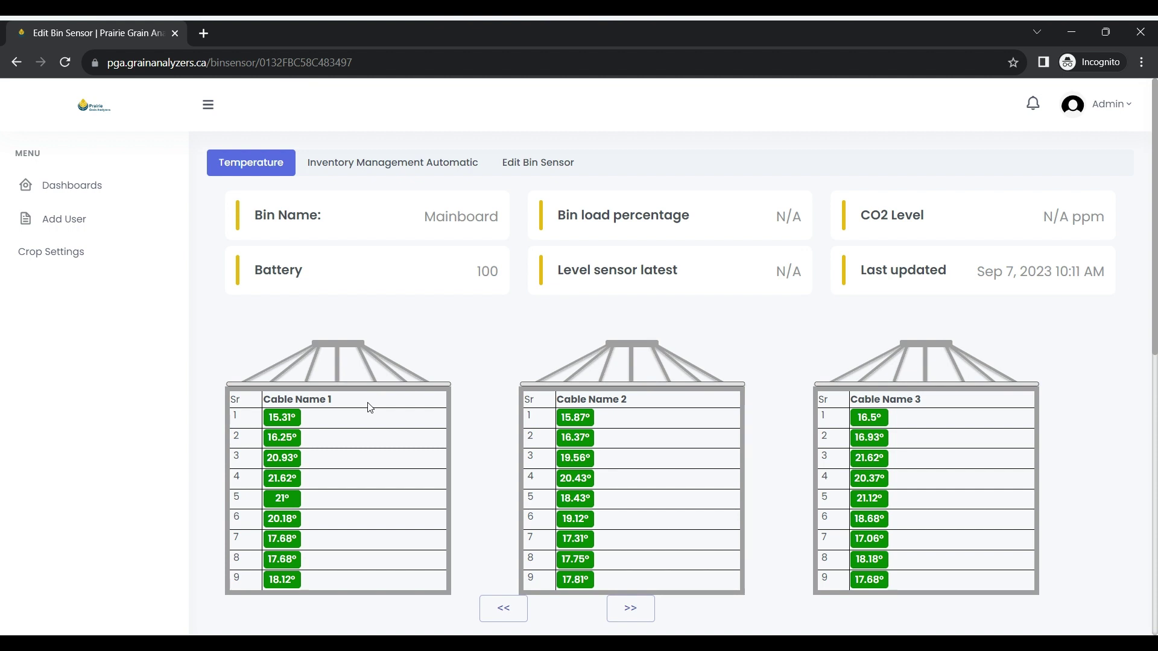
scroll(491, 382, down, 1)
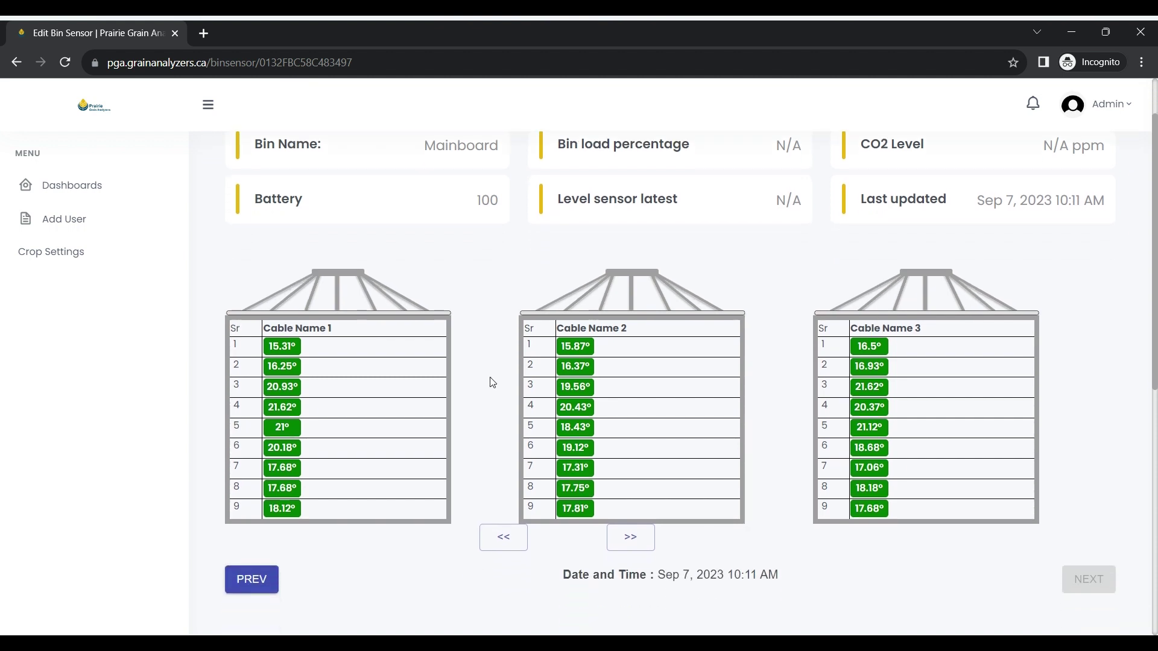
scroll(491, 382, up, 1)
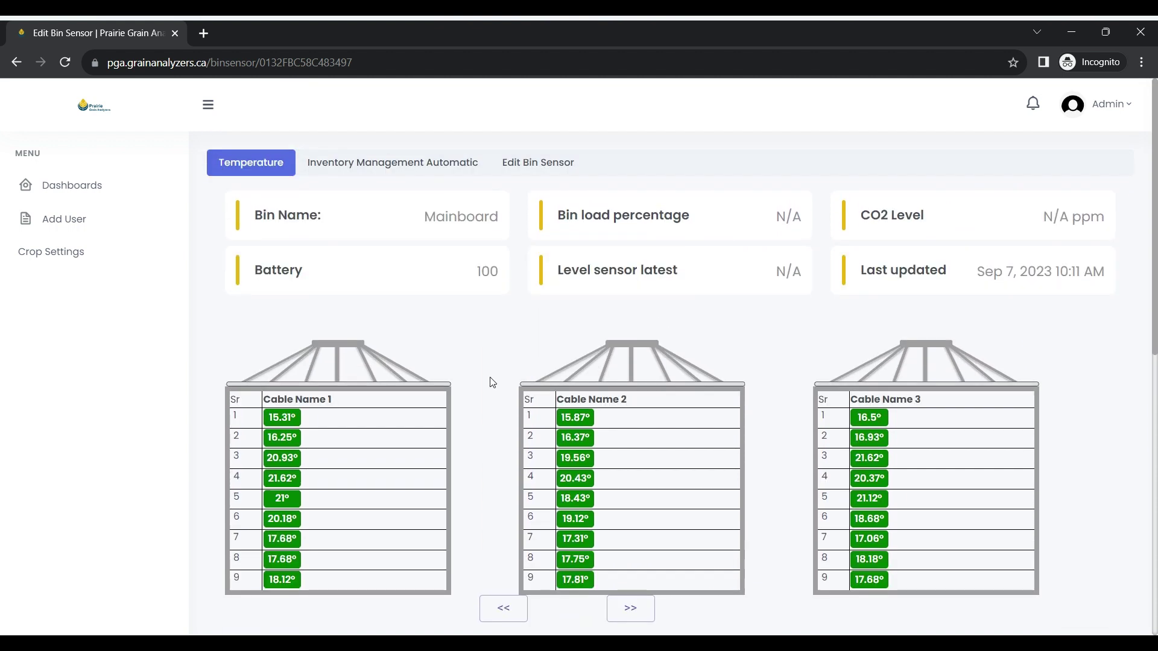
scroll(491, 382, down, 1)
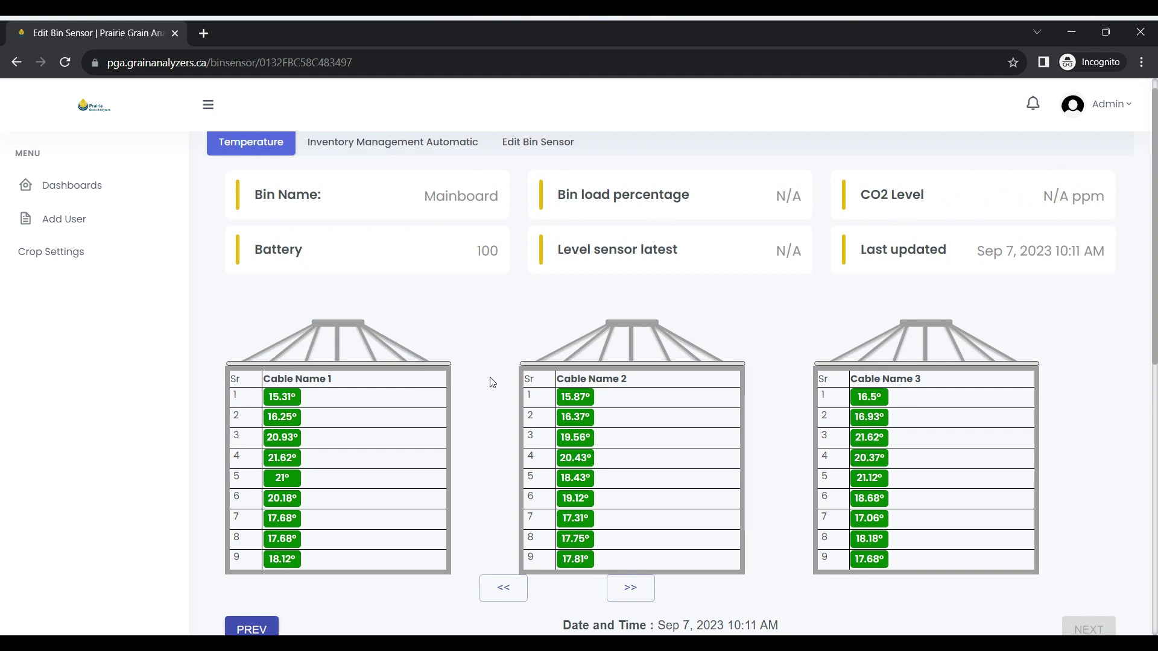
scroll(491, 382, up, 1)
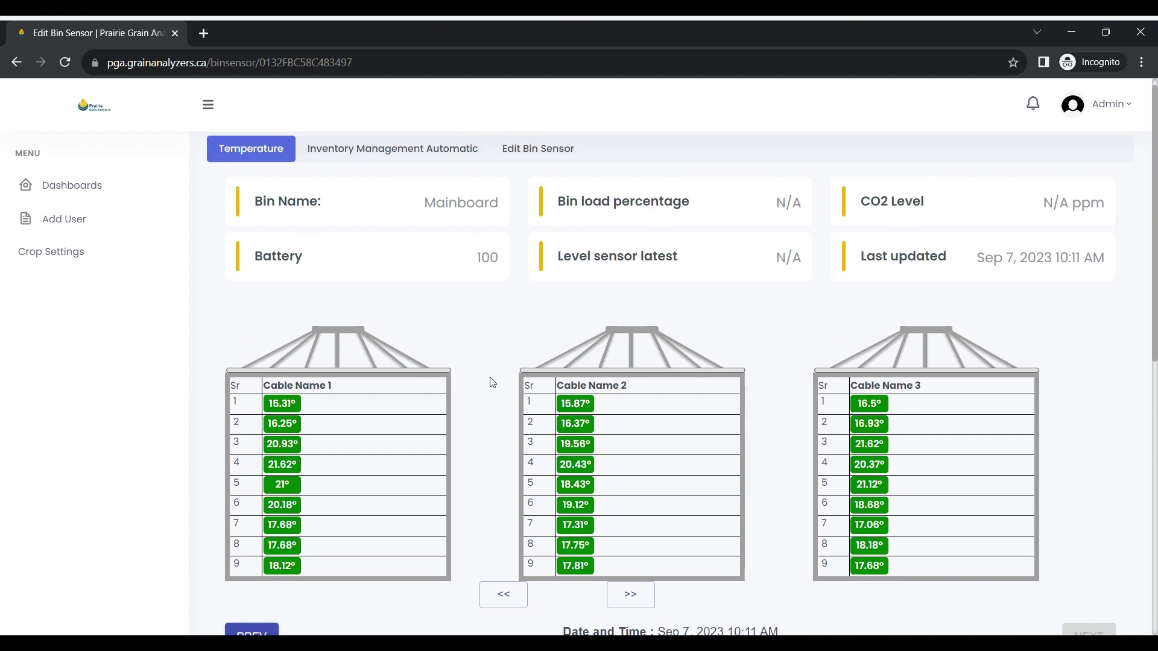
- In the bin sensor's settings, rename cables 1, 2 and 3 as bin1, bin2 and bin3
click(539, 158)
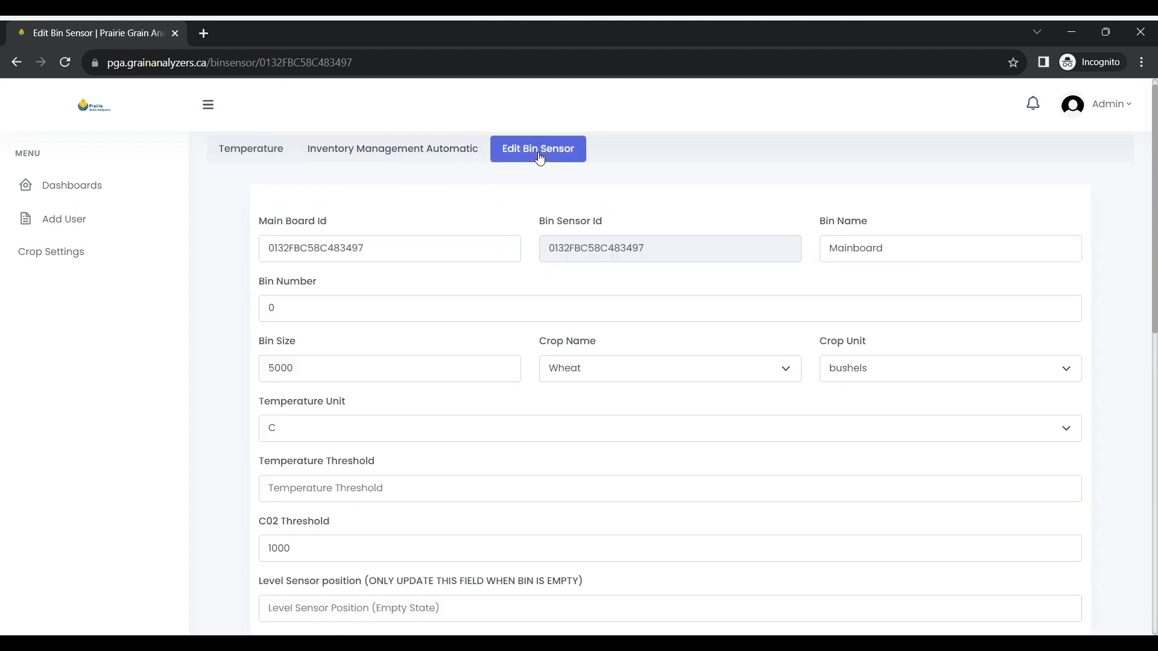
scroll(460, 439, down, 7)
scroll(460, 439, down, 3)
scroll(460, 439, up, 2)
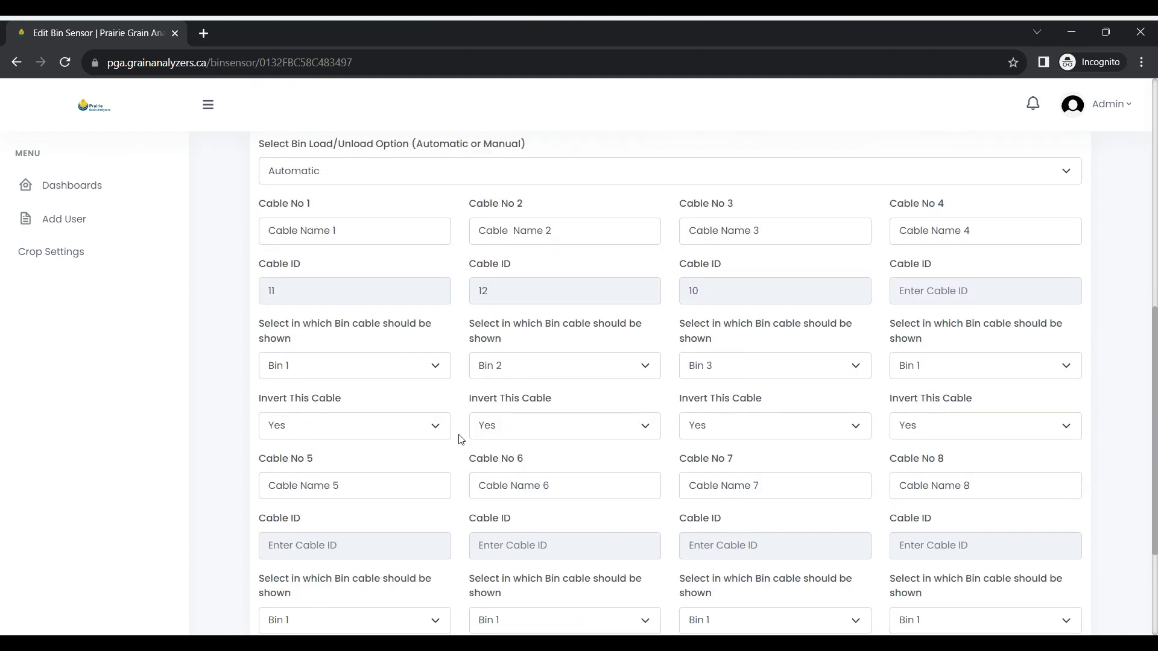
click(370, 229)
drag(370, 229, 240, 246)
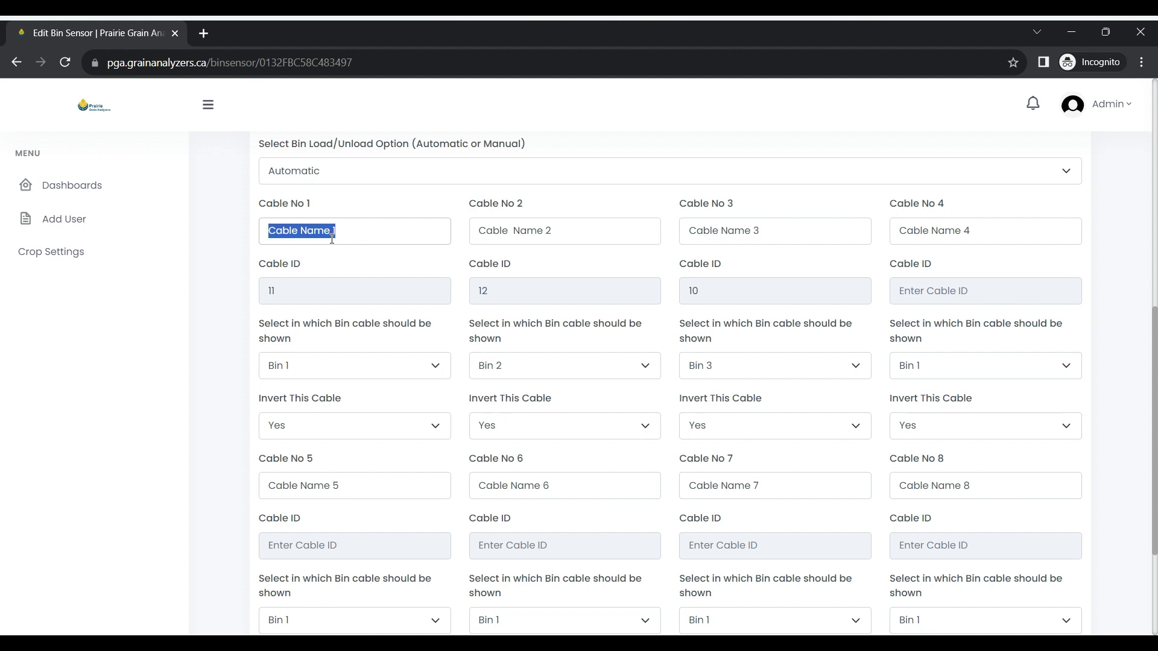
text(bin)
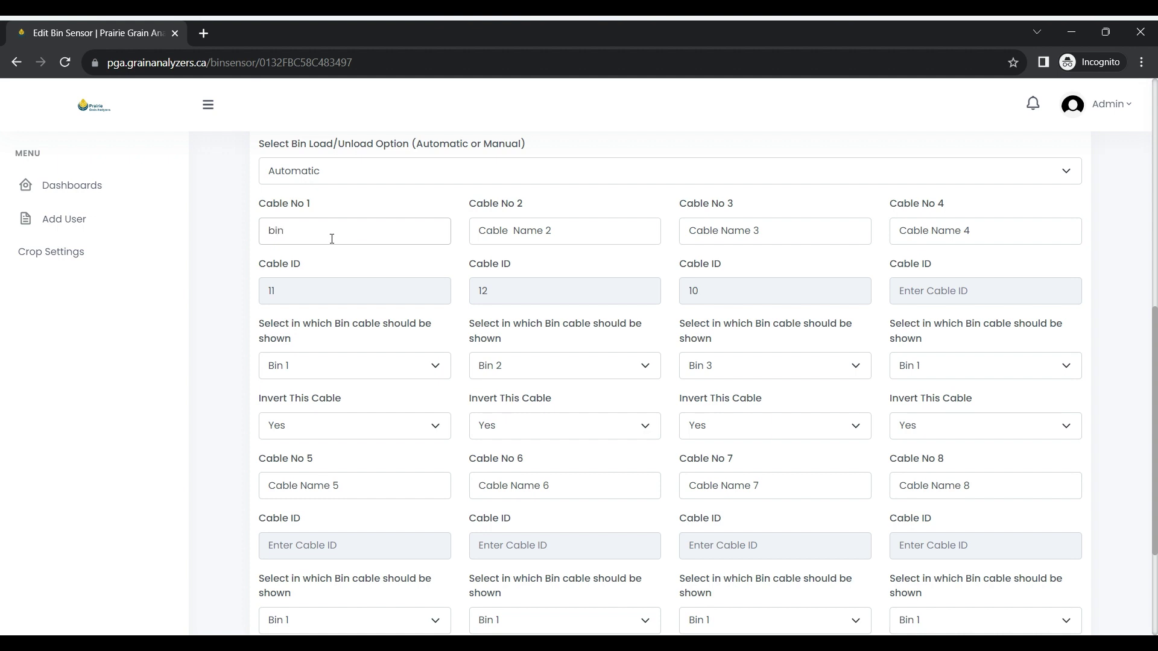
text(1)
drag(561, 229, 473, 229)
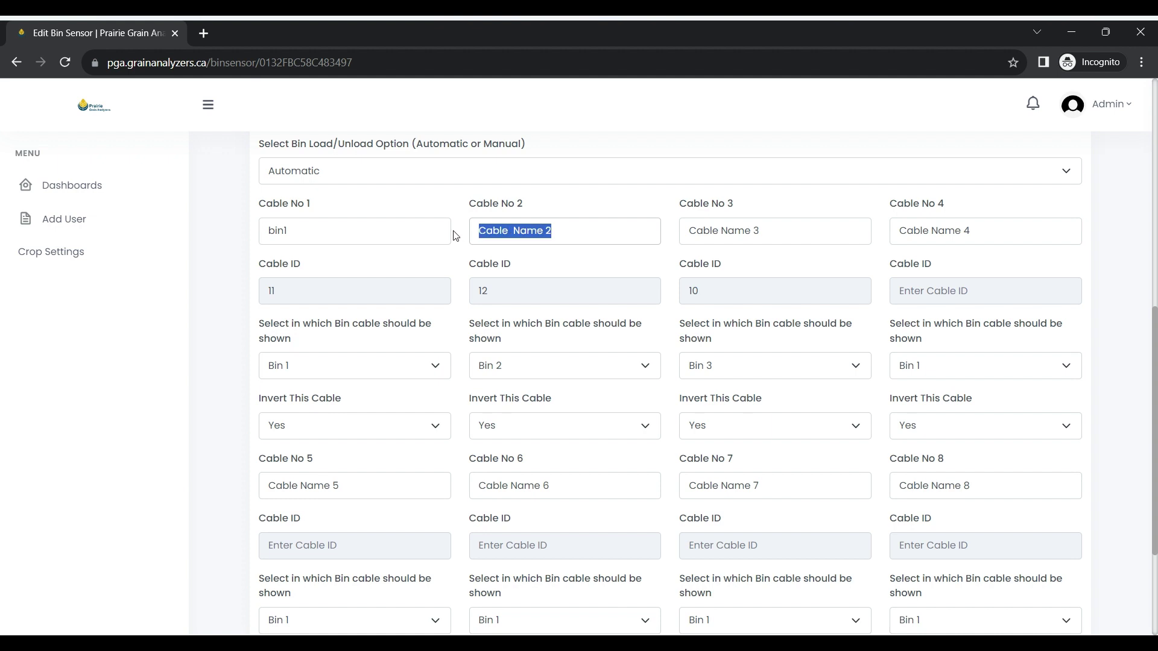
text(bin2)
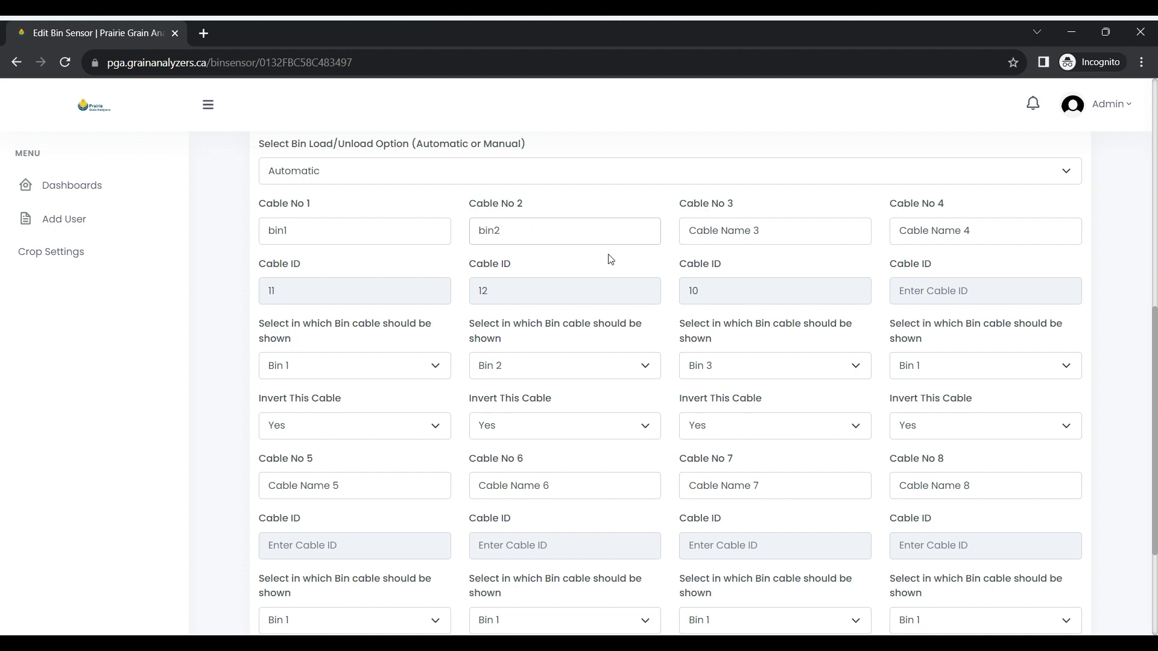
drag(776, 230, 579, 233)
text(bin3)
- Set the invert option of cable 3 to No and save the bin sensor update
click(416, 427)
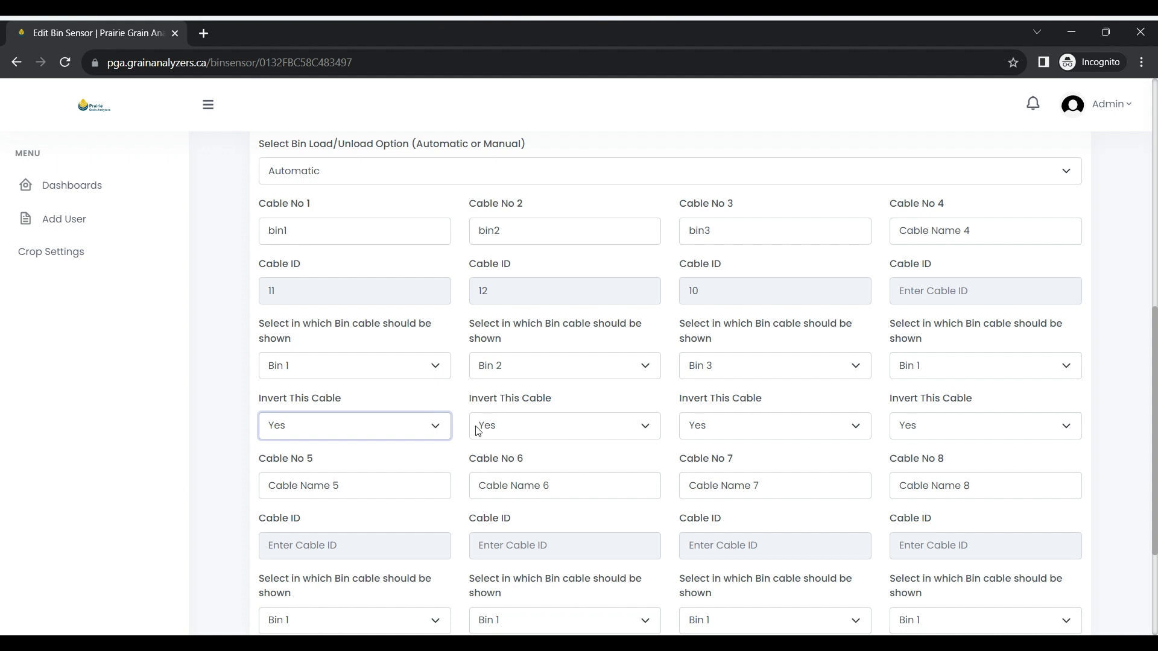
click(500, 432)
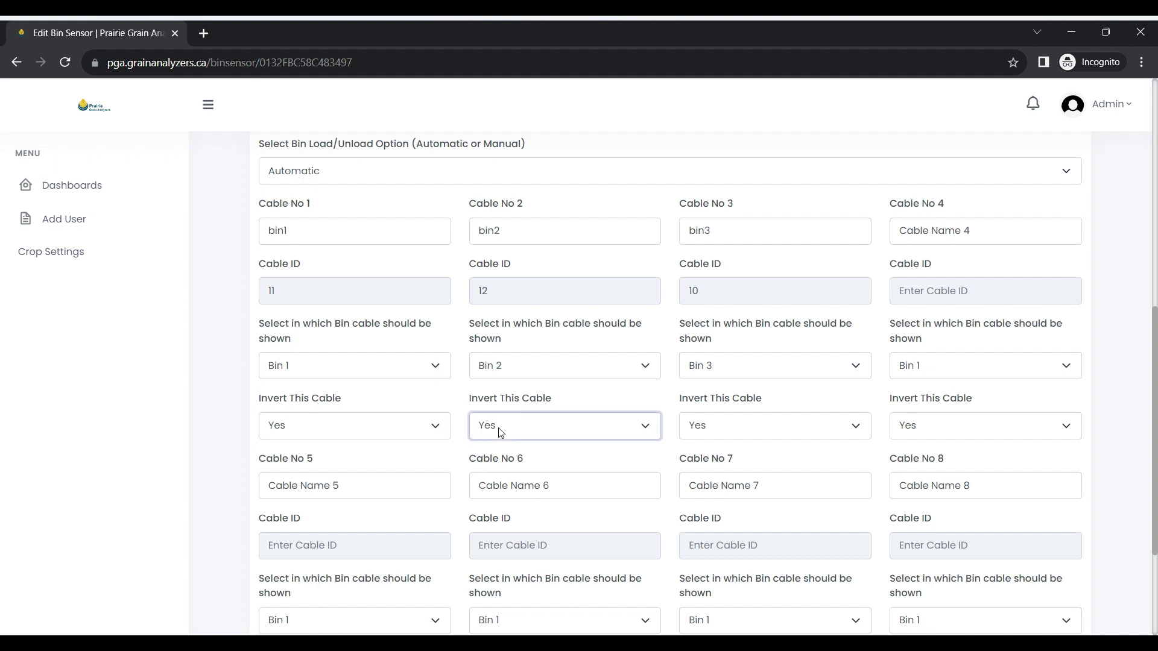
click(708, 422)
click(709, 461)
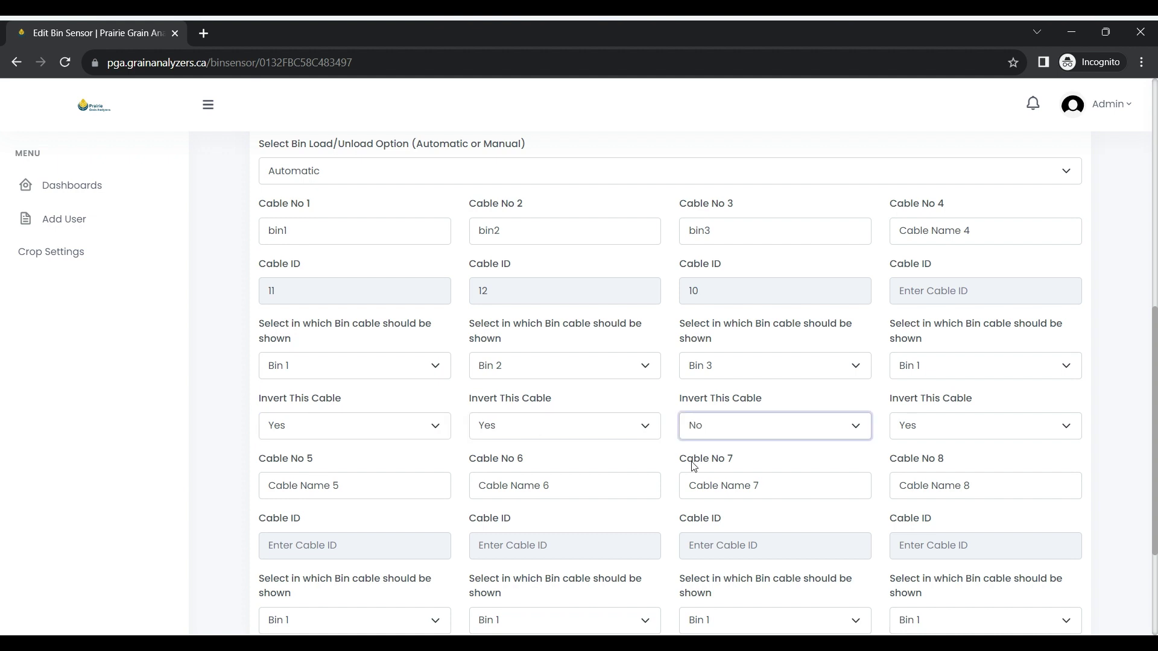
scroll(673, 455, down, 1)
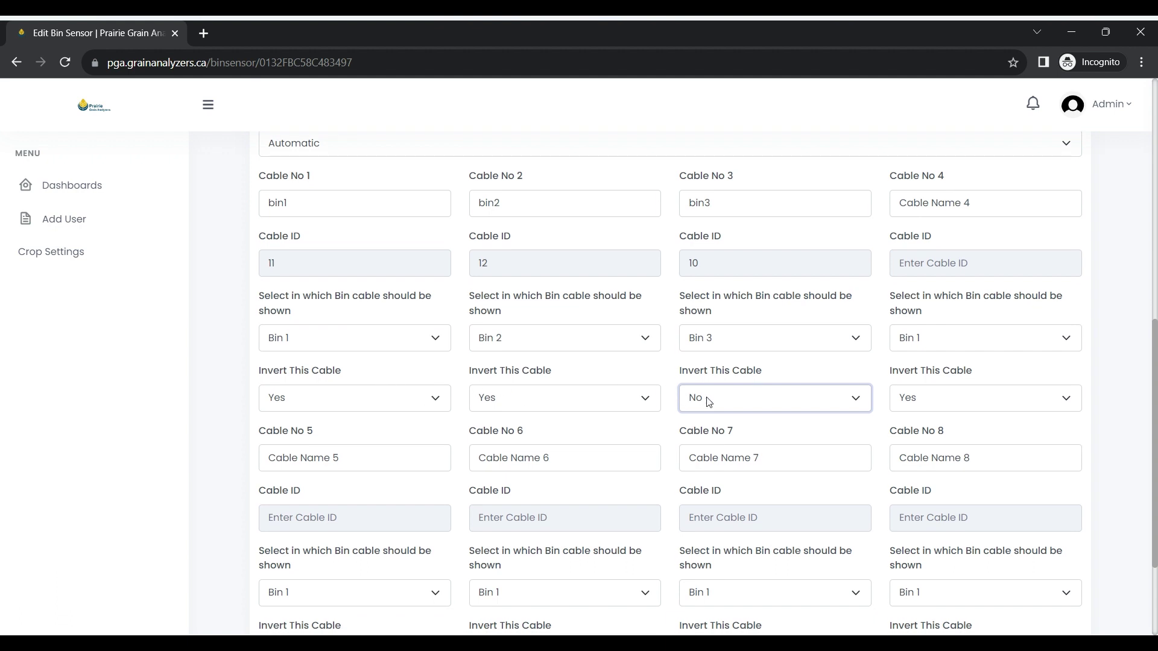
scroll(674, 466, down, 3)
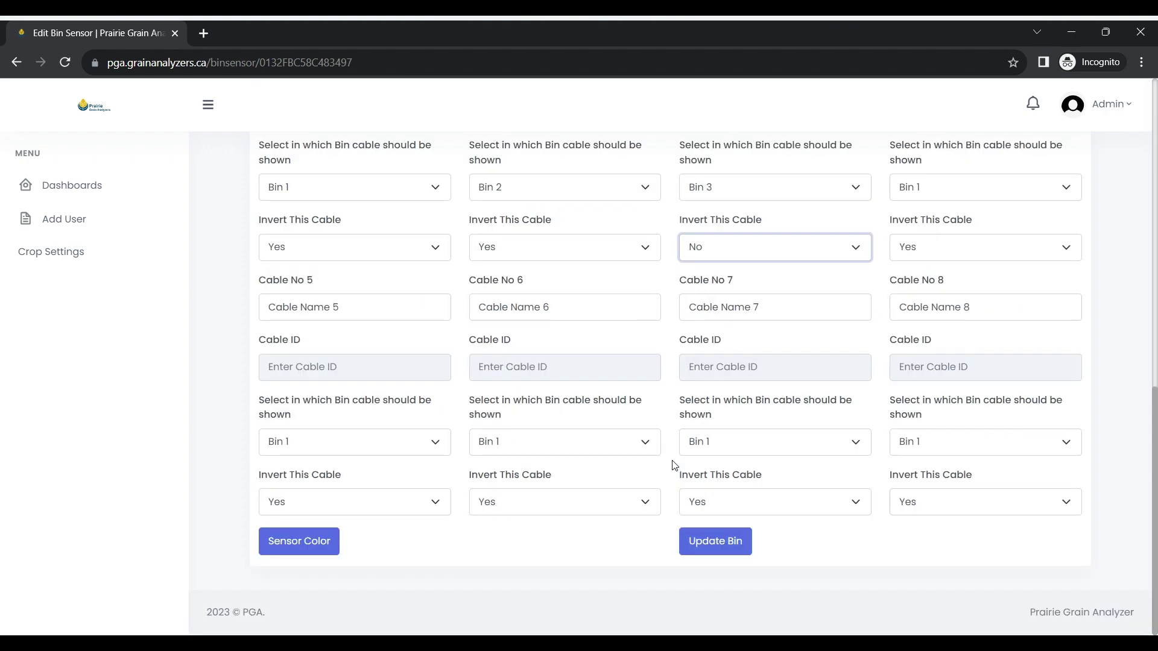
click(714, 533)
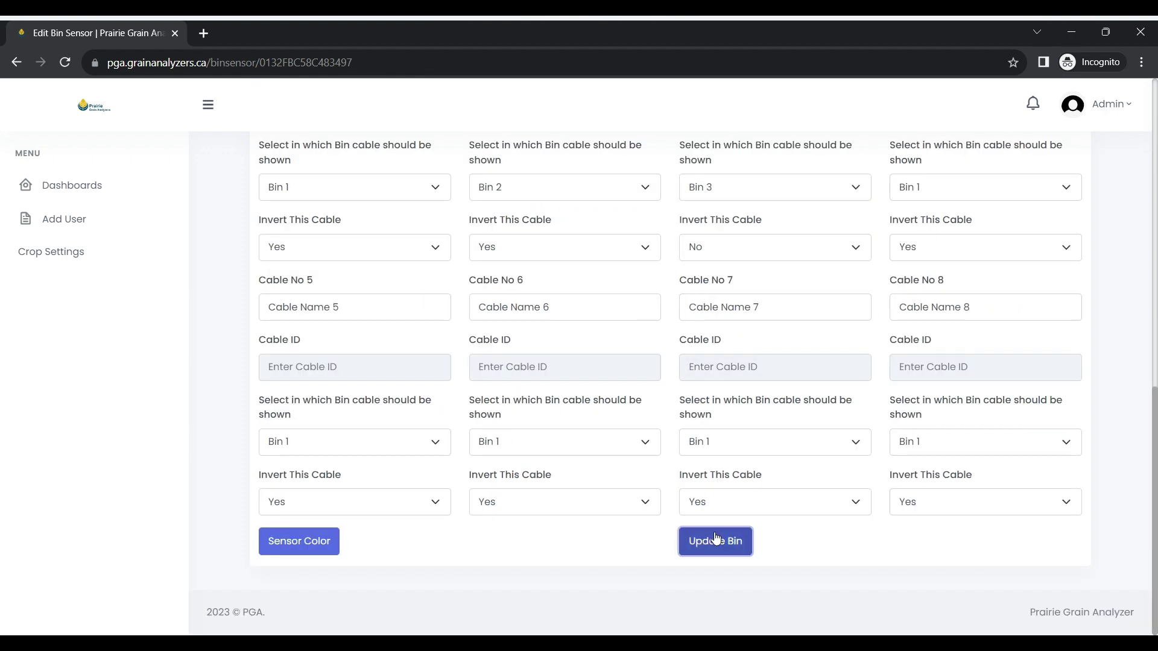
click(580, 449)
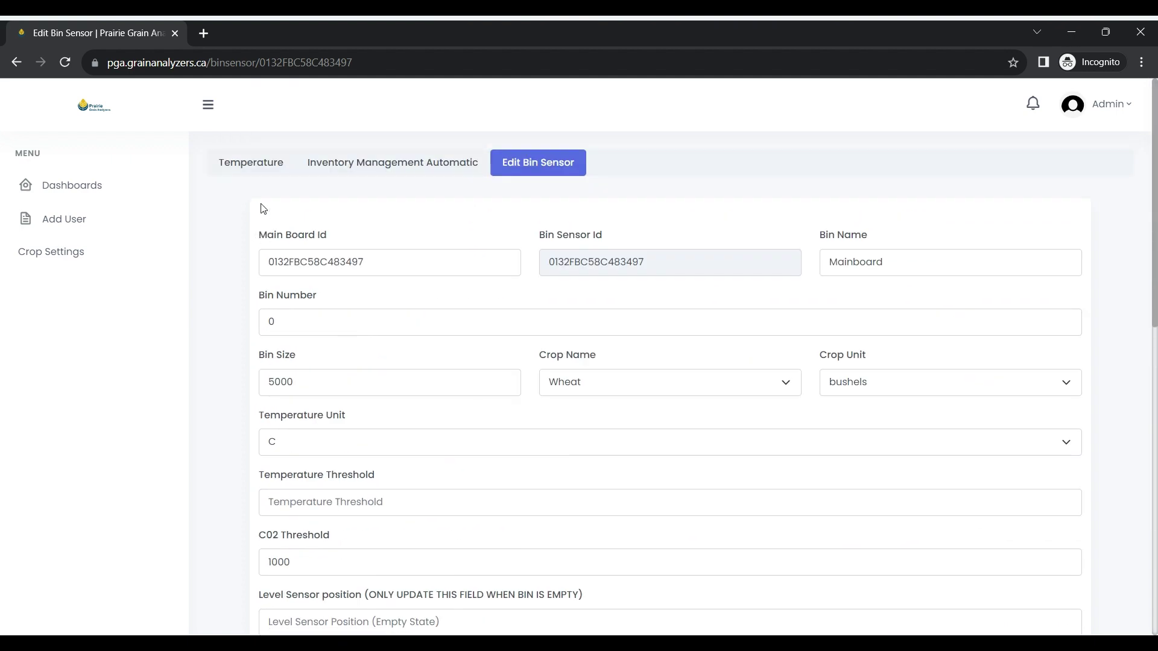
- Reload the temperature view and check the cable names and the order of the bin3 readings
click(251, 172)
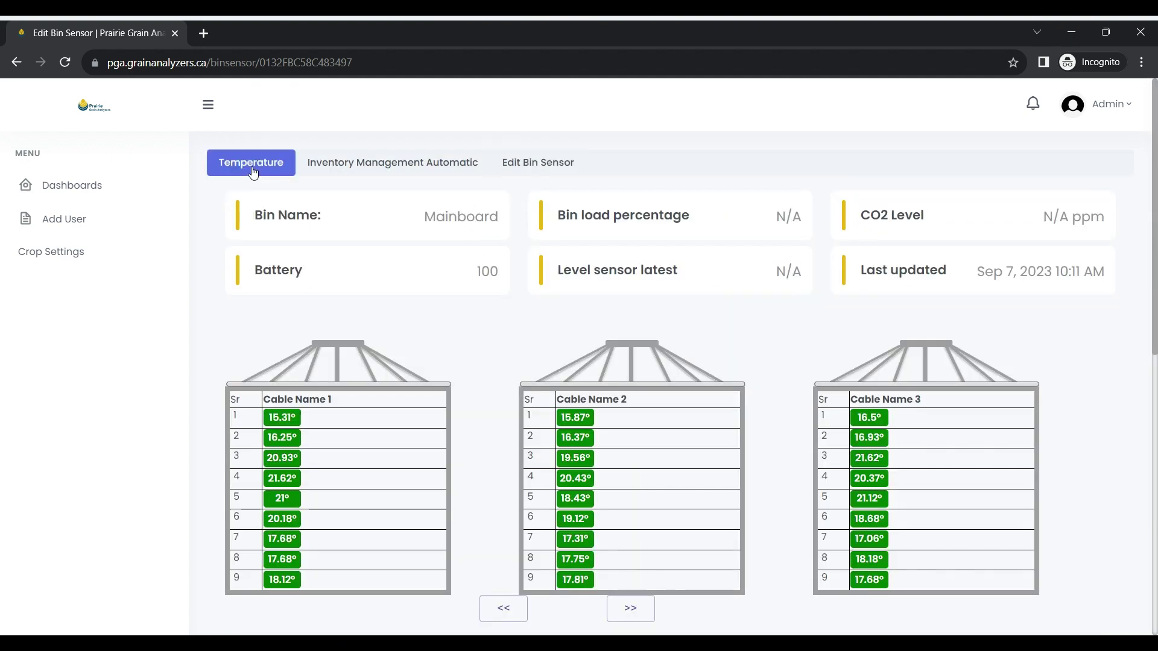
click(66, 64)
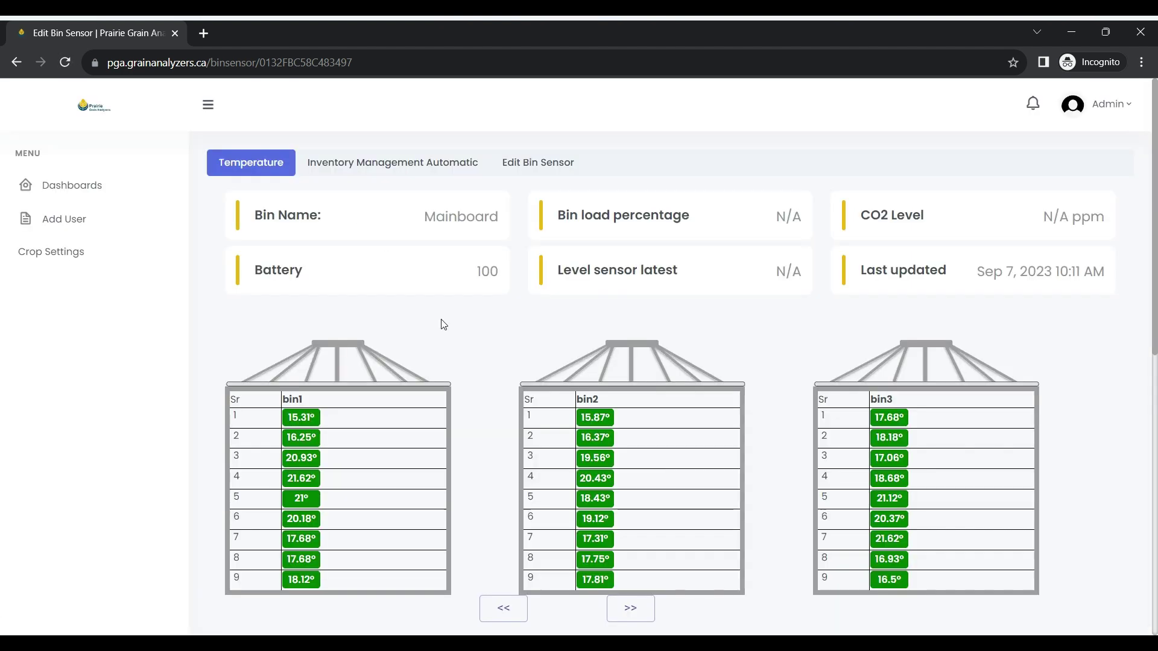
scroll(483, 393, down, 1)
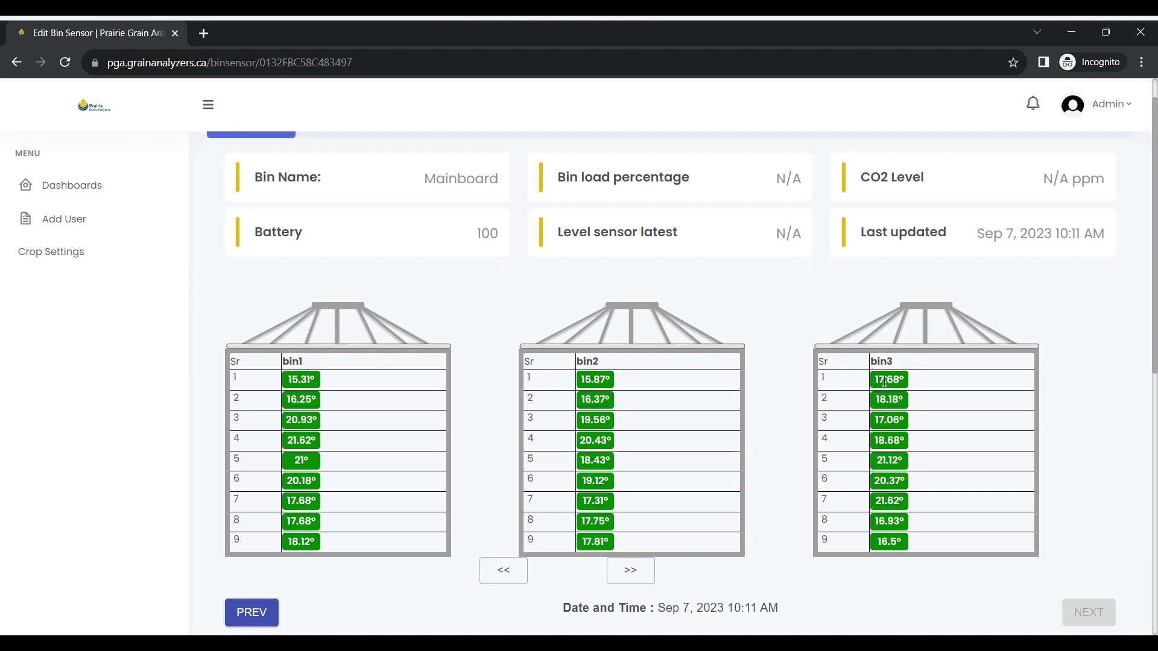
double_click(908, 381)
click(898, 548)
scroll(774, 418, up, 1)
scroll(774, 418, down, 3)
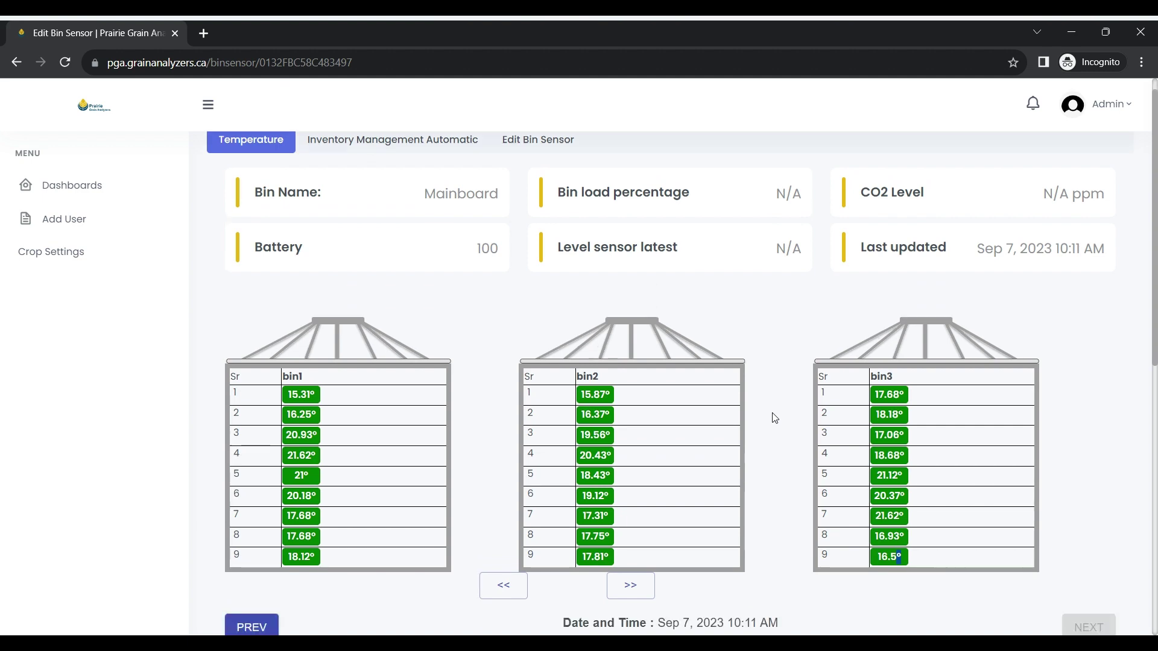
scroll(774, 418, up, 2)
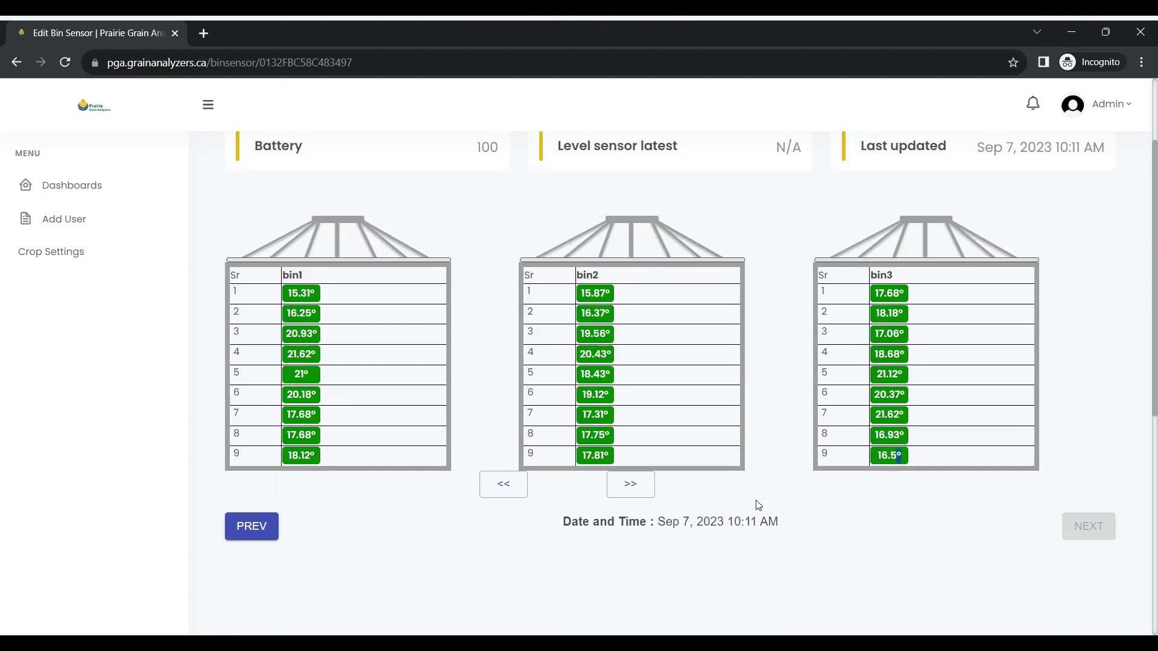
- In the bin sensor's settings, assign cables 2 and 3 to be shown in Bin 1
scroll(772, 418, up, 2)
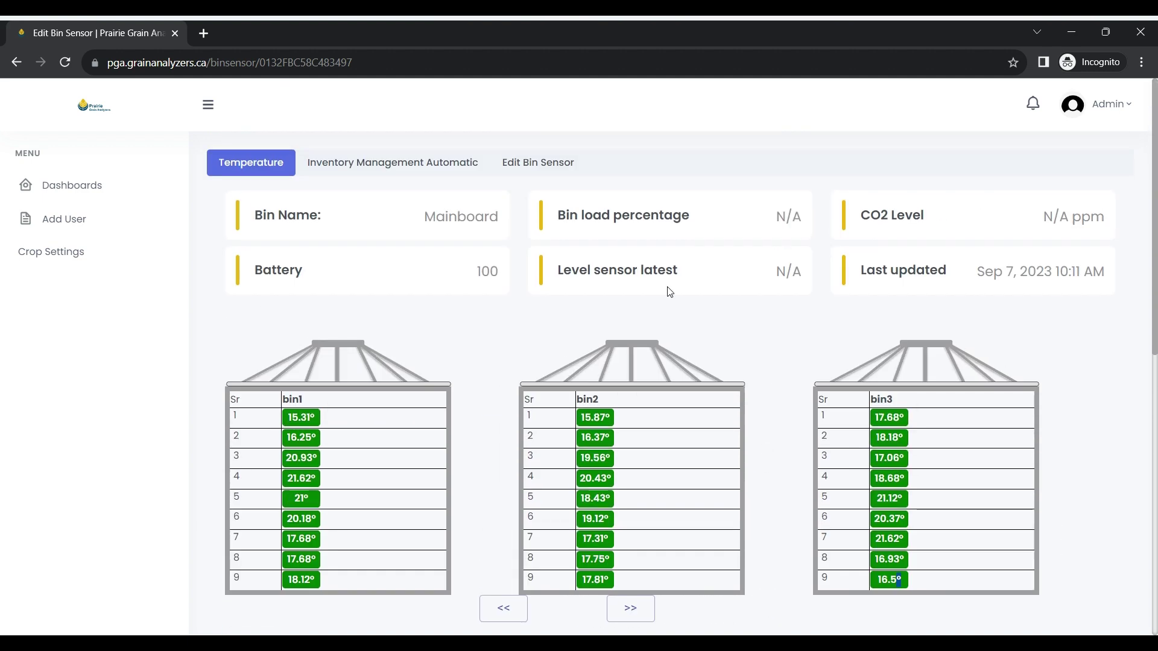
click(543, 164)
scroll(509, 367, down, 9)
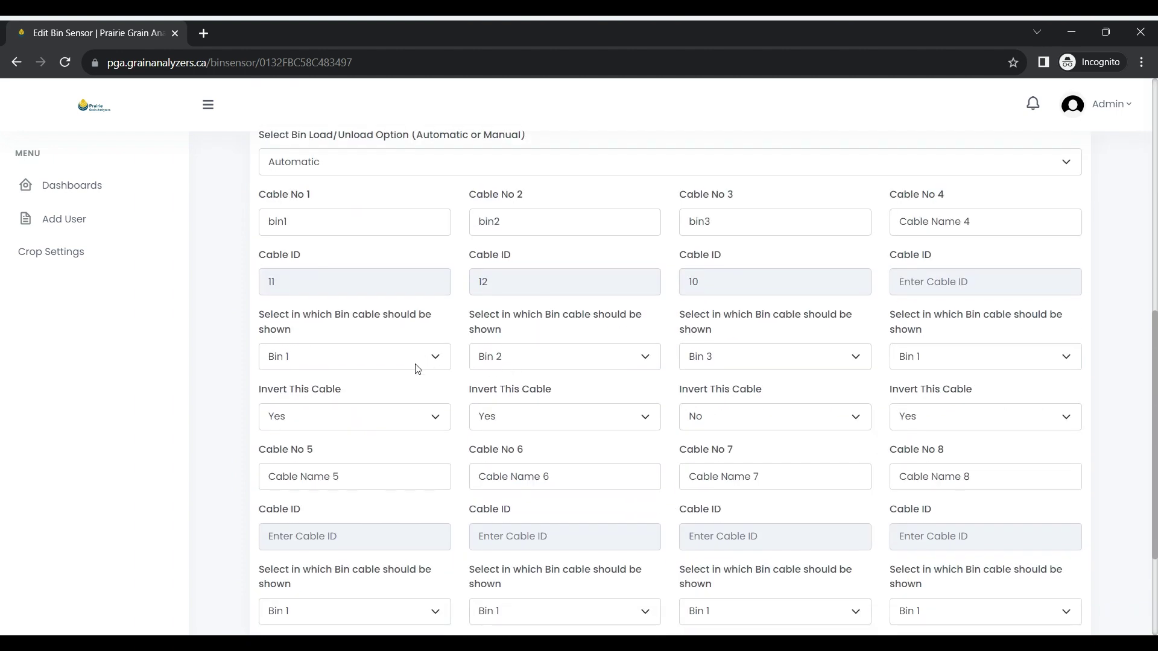
click(545, 363)
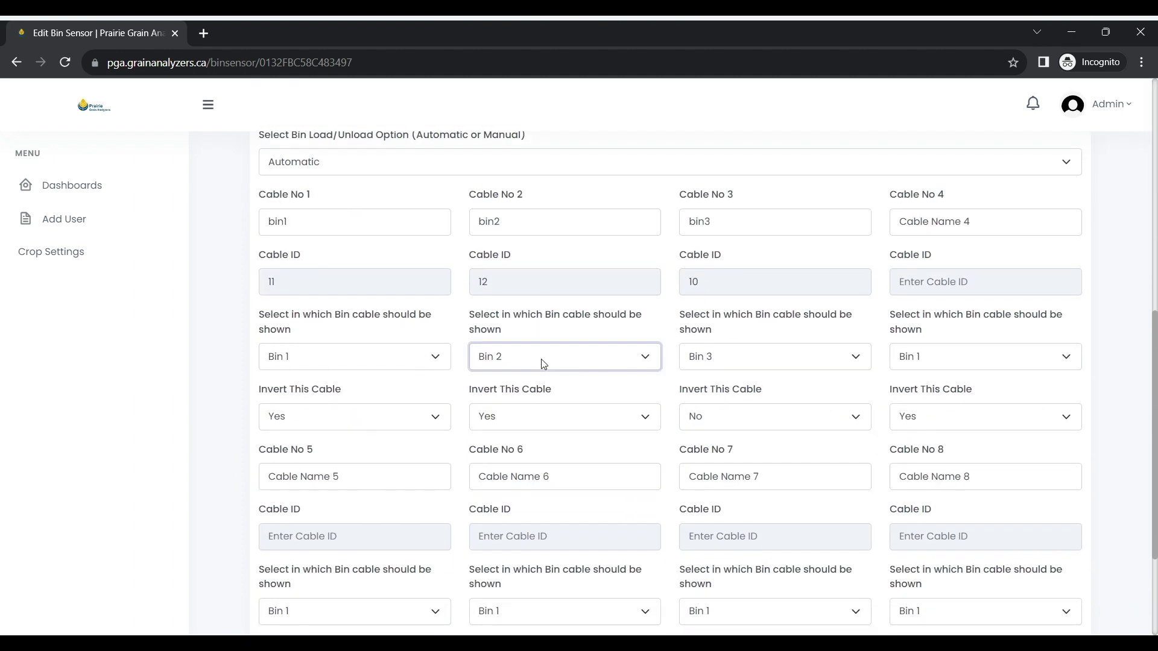
click(537, 386)
click(719, 359)
click(721, 379)
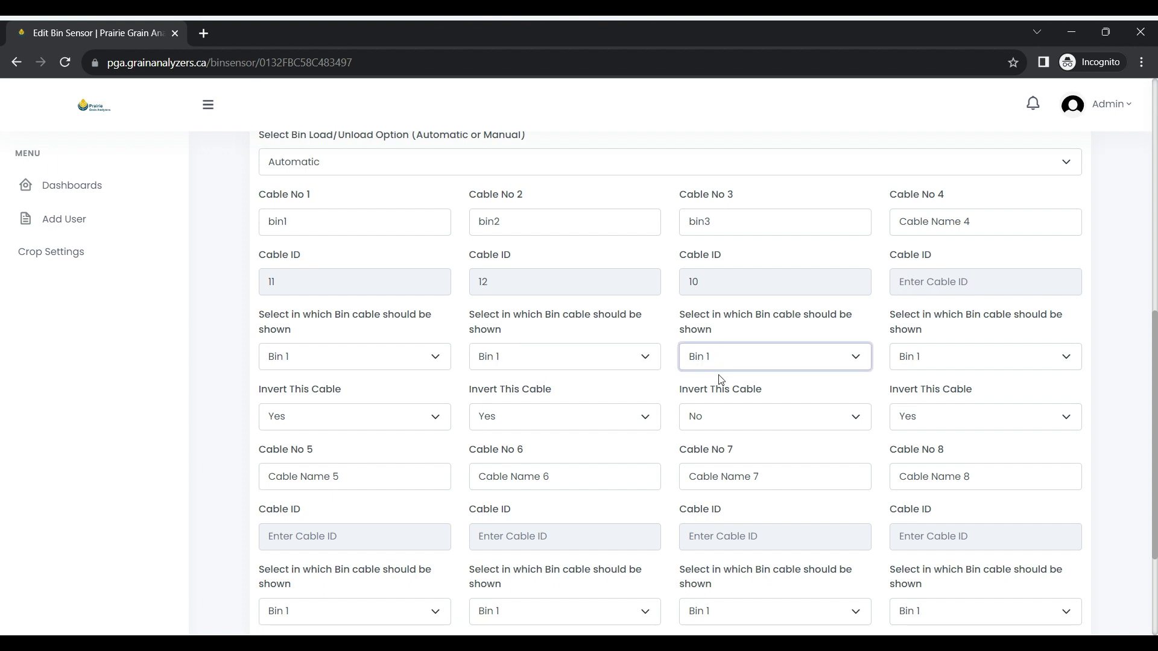
- Set the invert option of cable 3 to Yes and save the bin sensor update
scroll(584, 324, down, 2)
click(698, 314)
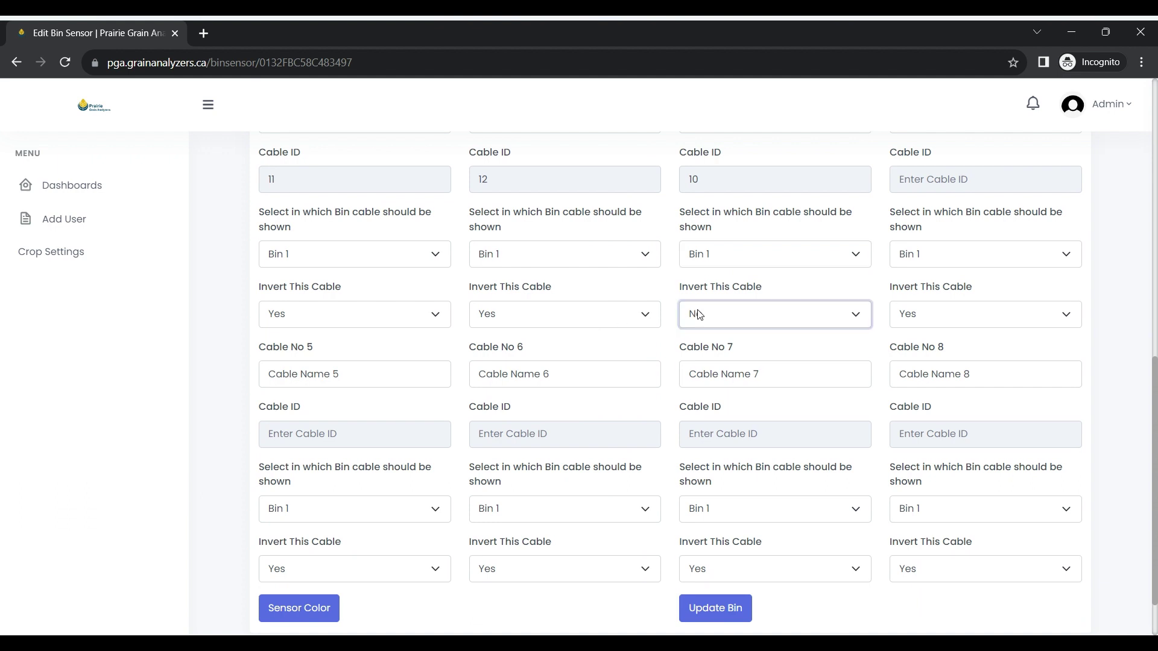
click(709, 349)
scroll(672, 401, down, 2)
click(730, 538)
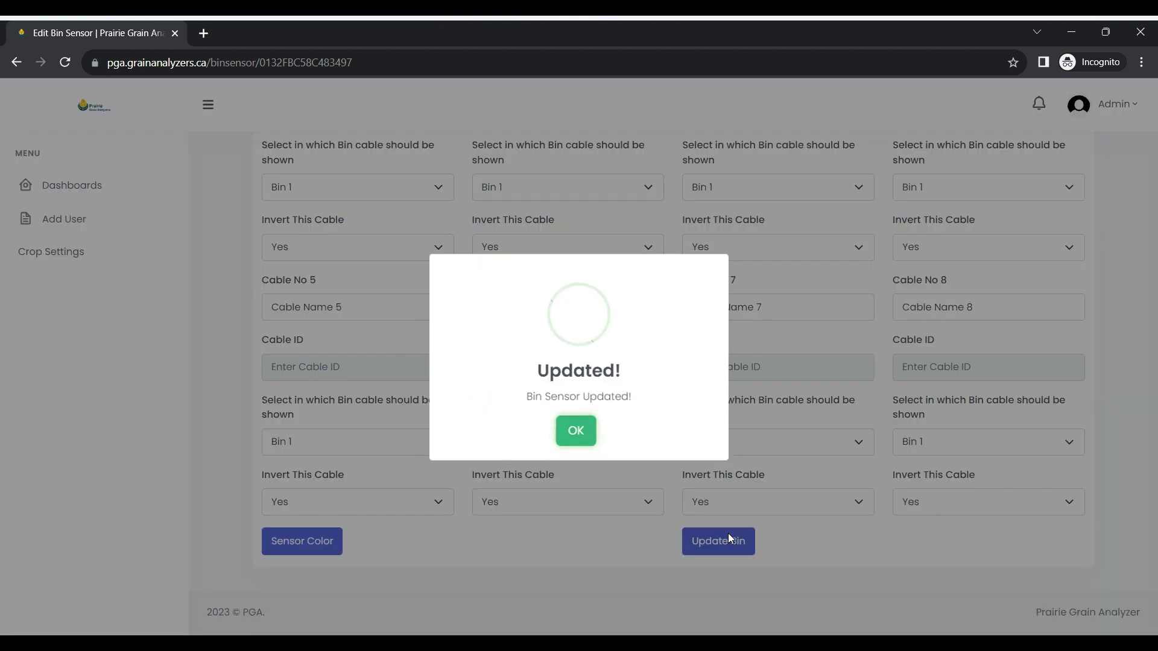
click(578, 432)
- Reload the temperature view and check how the three cables are arranged in the bin
scroll(576, 444, up, 9)
scroll(576, 444, up, 3)
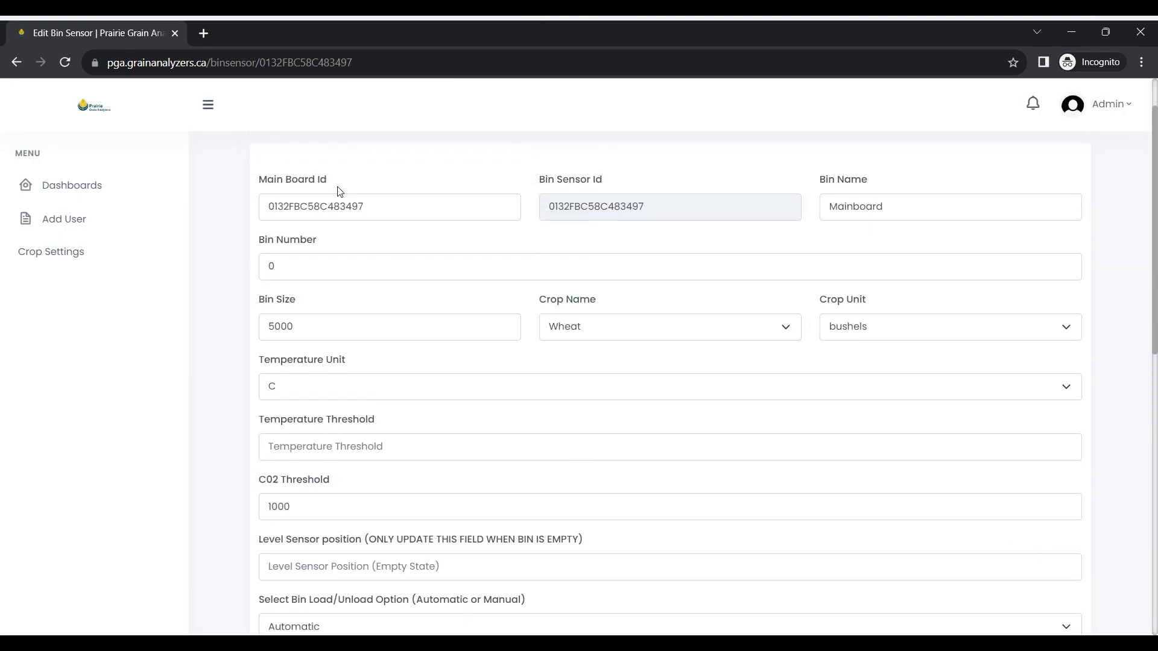
click(256, 173)
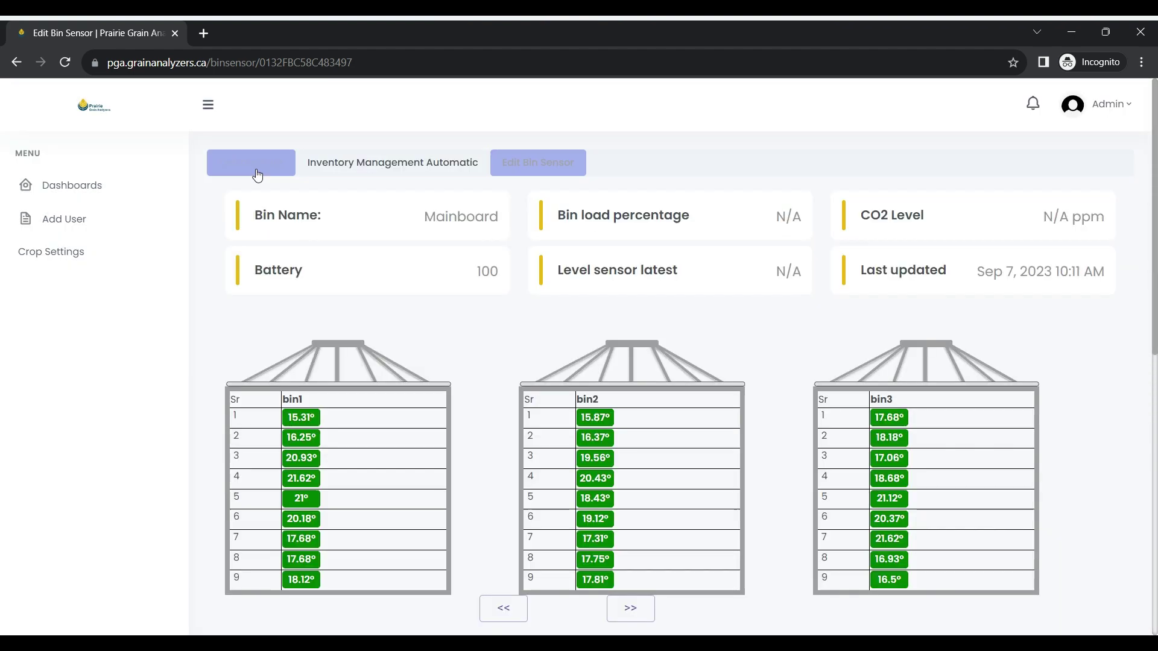
click(64, 61)
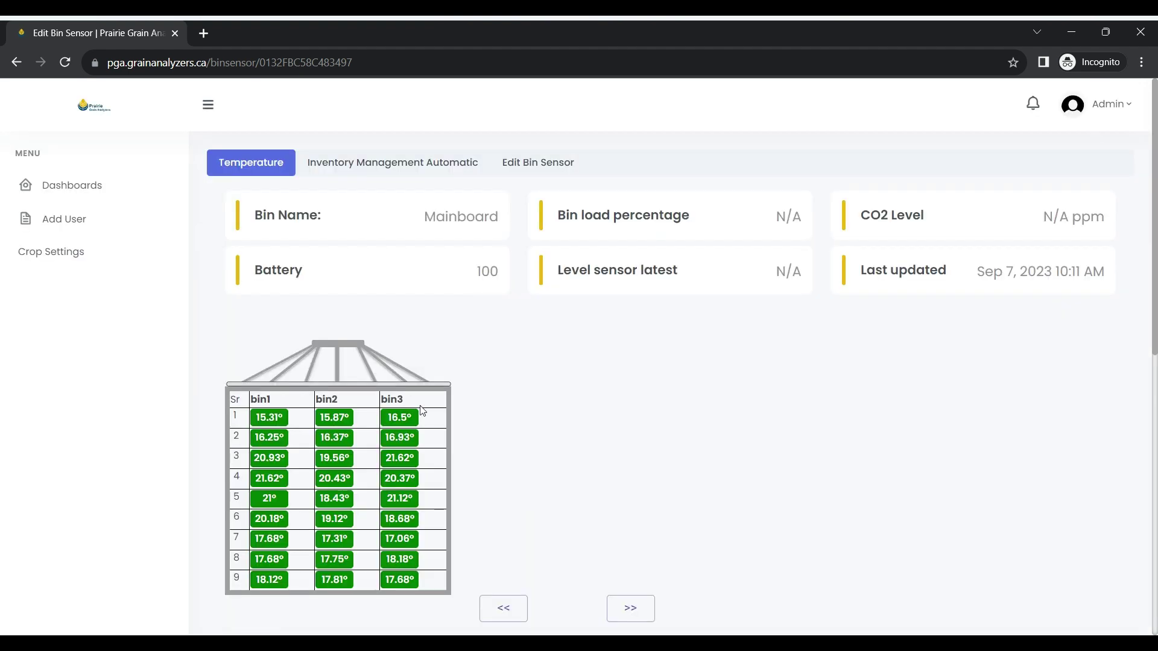
scroll(422, 411, down, 2)
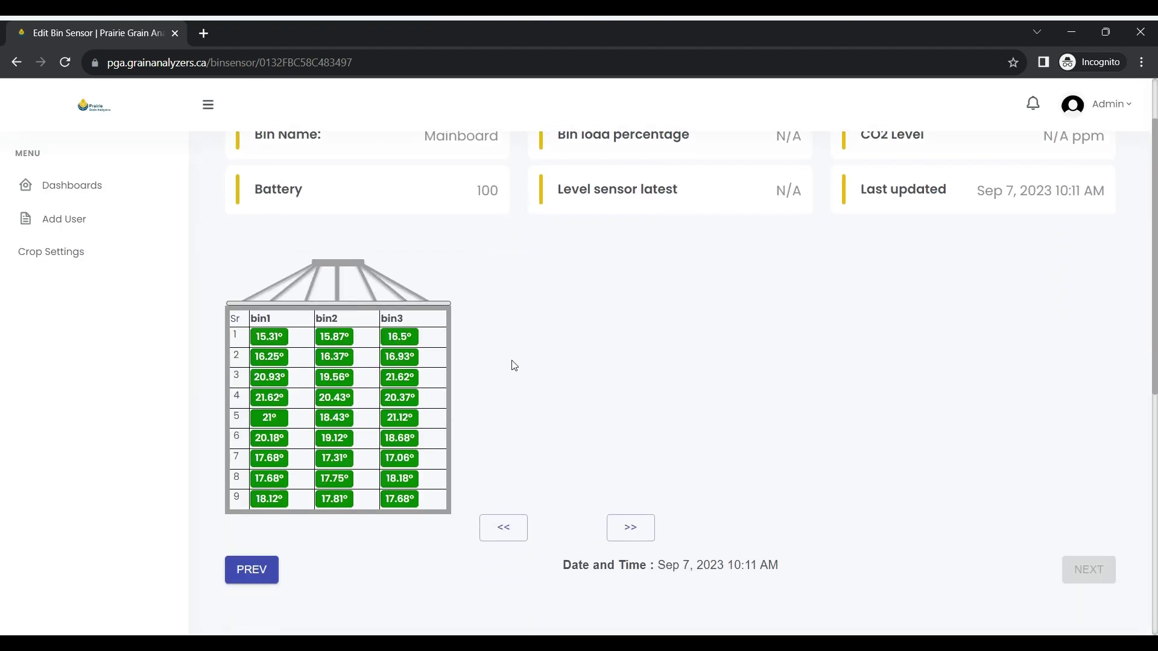
scroll(514, 366, up, 1)
scroll(514, 366, up, 1)
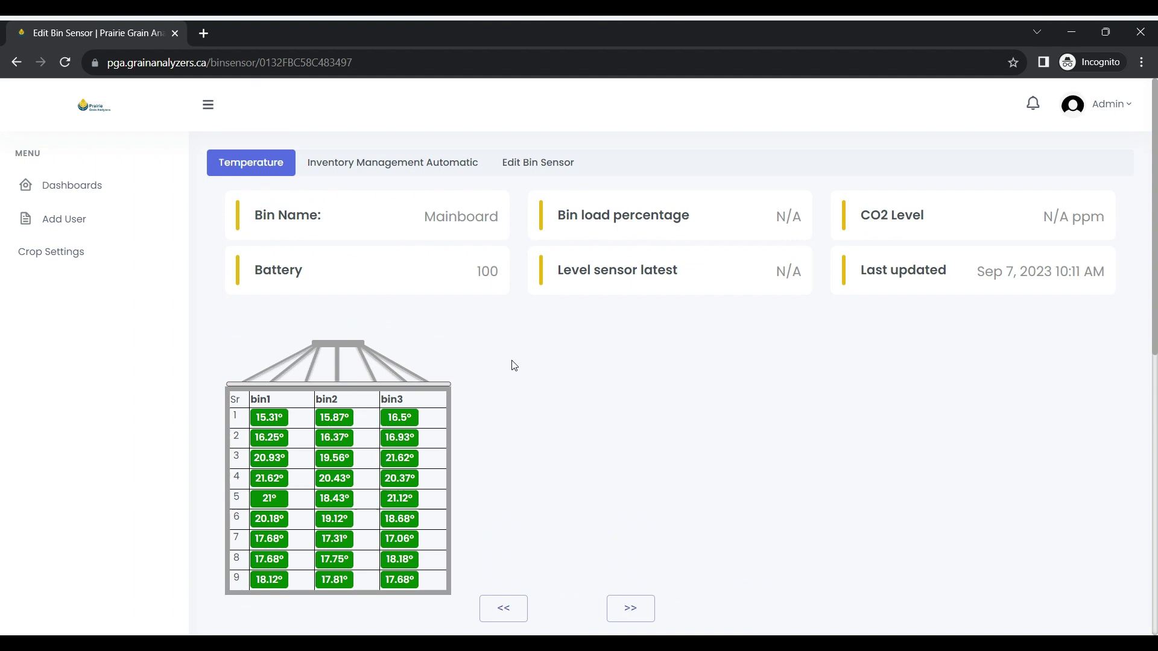
- Clear the custom names of cables 1, 2 and 3 in the bin sensor's settings and save the update
click(552, 175)
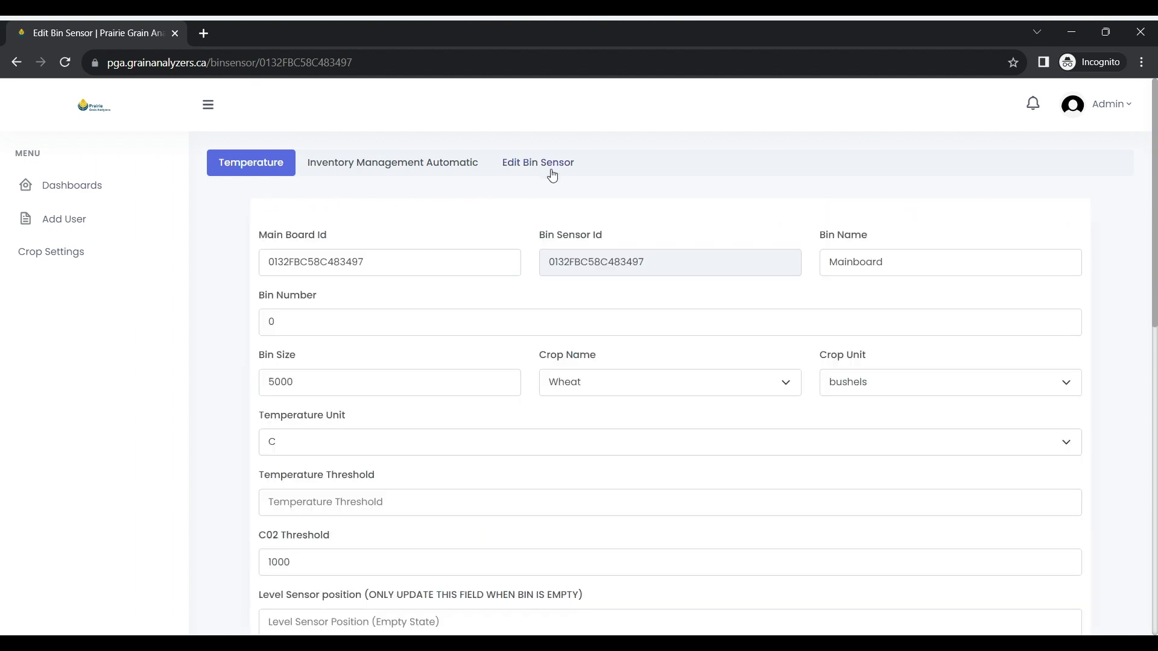
scroll(538, 458, down, 8)
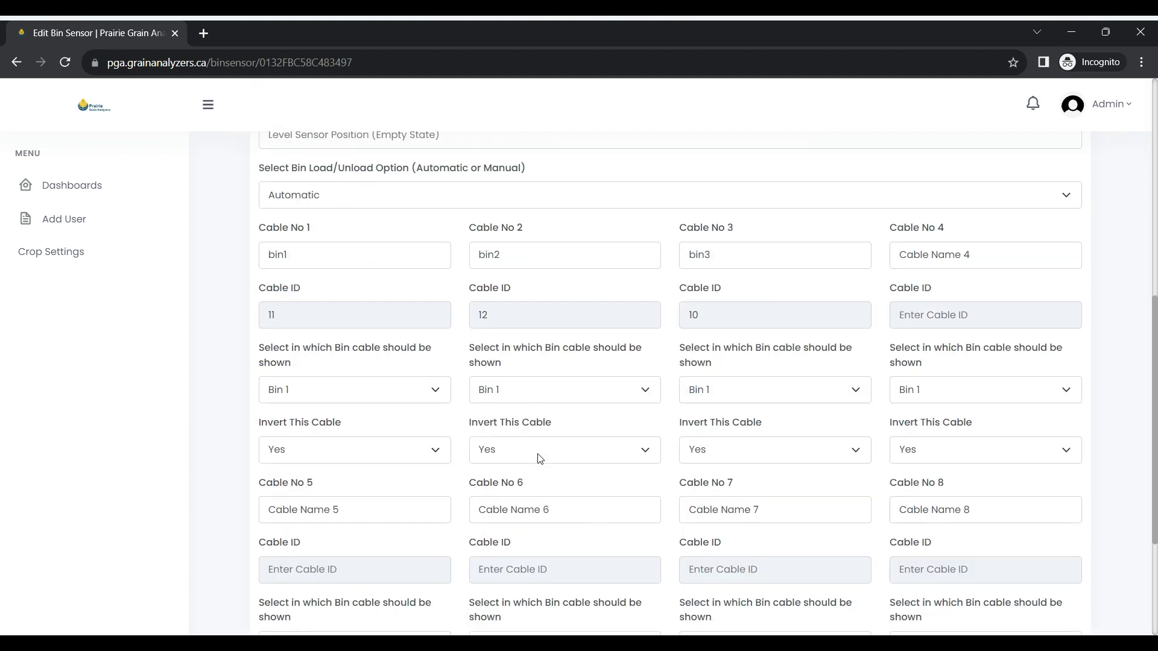
double_click(342, 263)
key(BackSpace)
double_click(506, 259)
key(BackSpace)
double_click(724, 262)
key(BackSpace)
scroll(725, 262, down, 3)
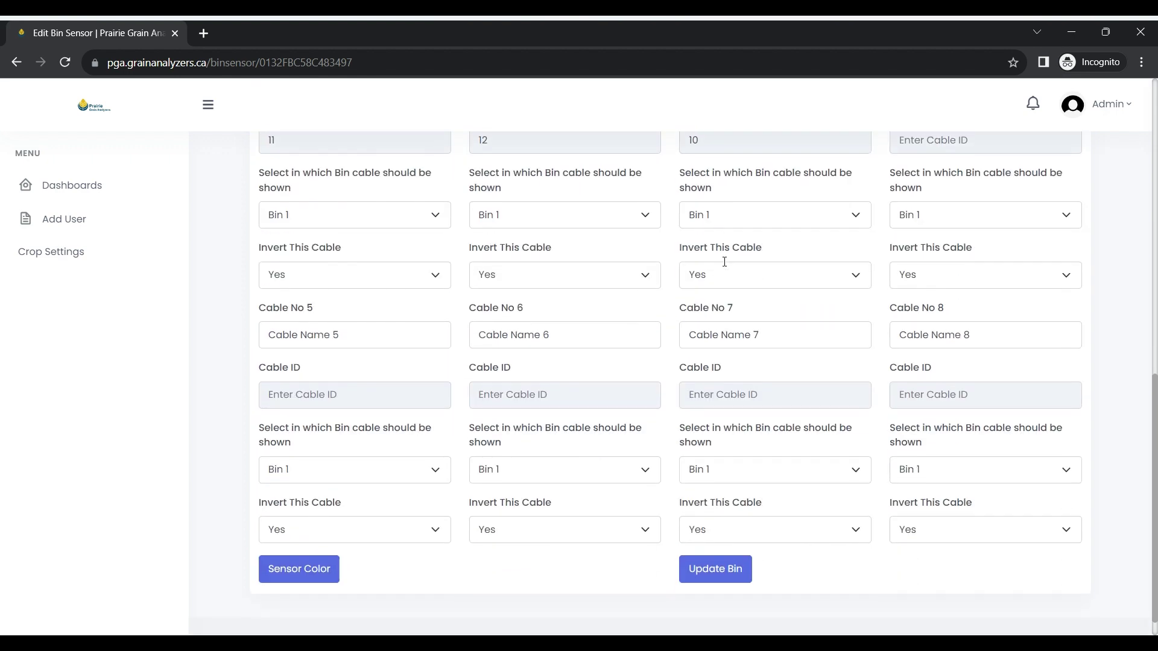
scroll(754, 423, down, 1)
click(729, 541)
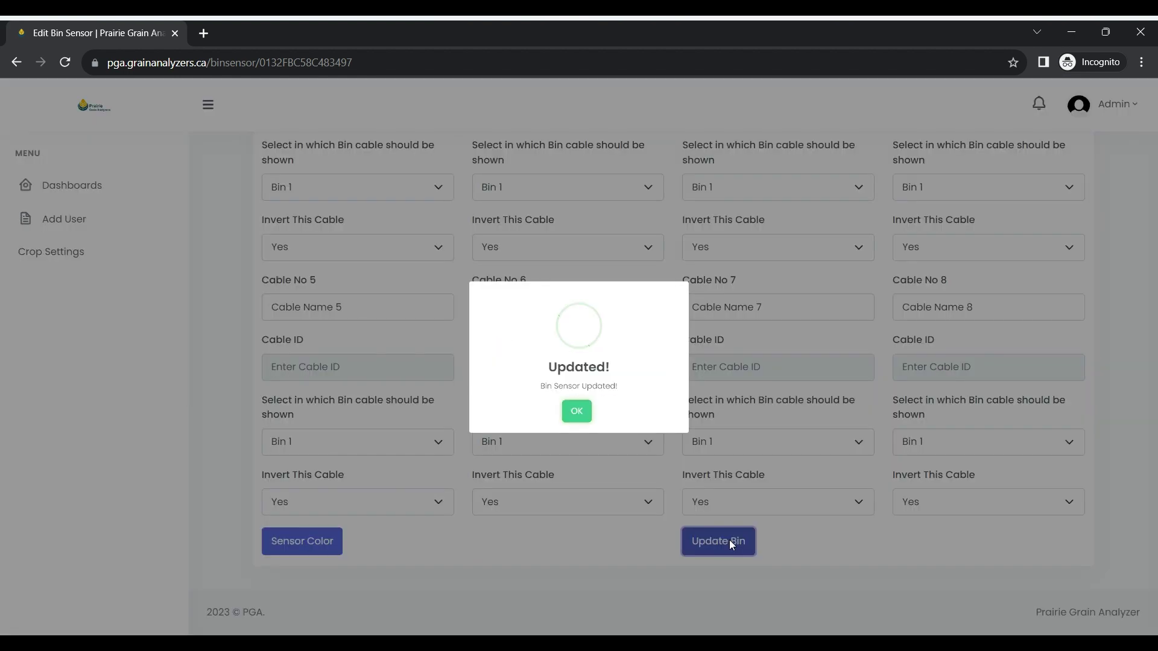
click(580, 414)
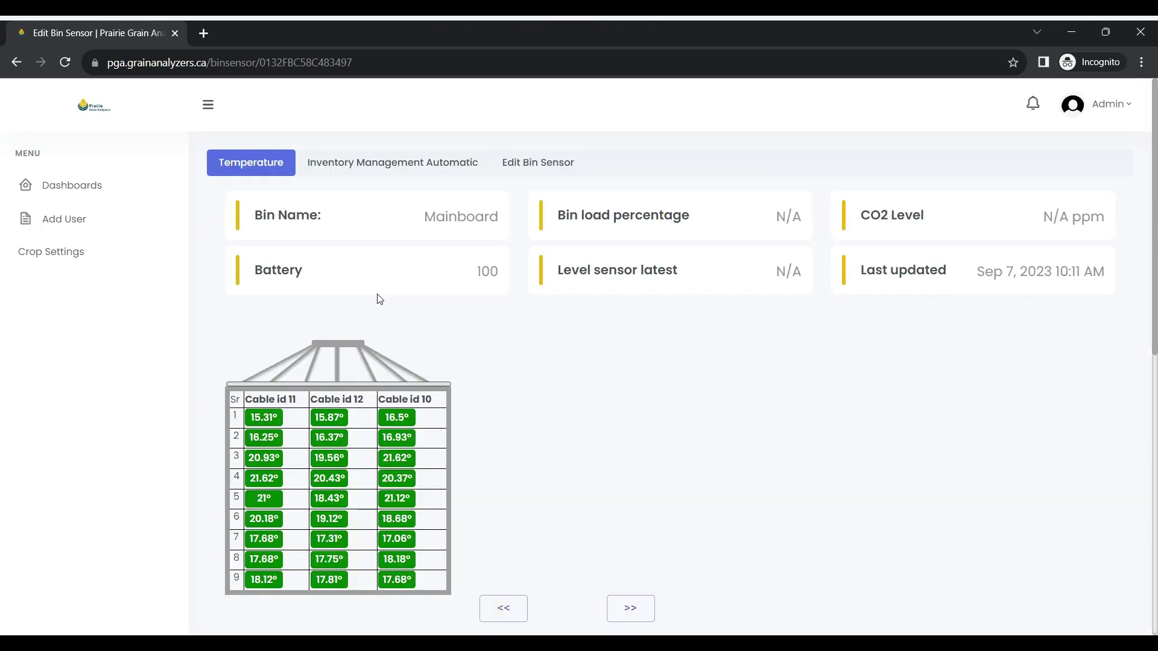
- Examine the column headings and readings of the three cables in the temperature view
scroll(380, 299, down, 1)
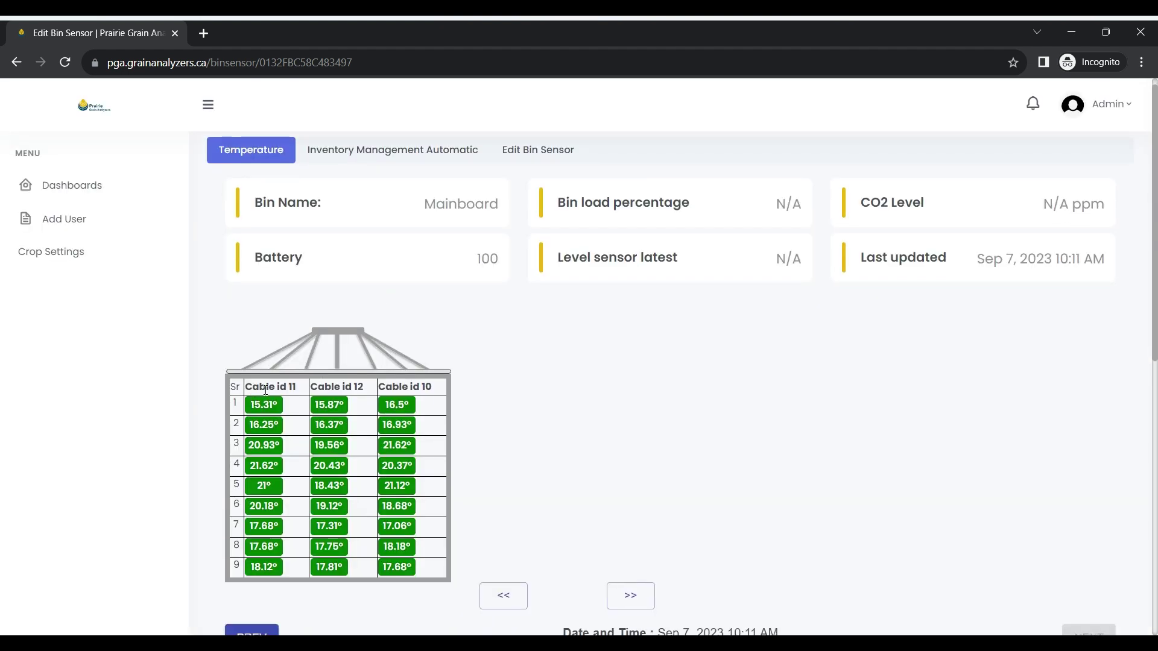
drag(266, 389, 360, 387)
double_click(387, 387)
click(427, 387)
scroll(480, 387, down, 1)
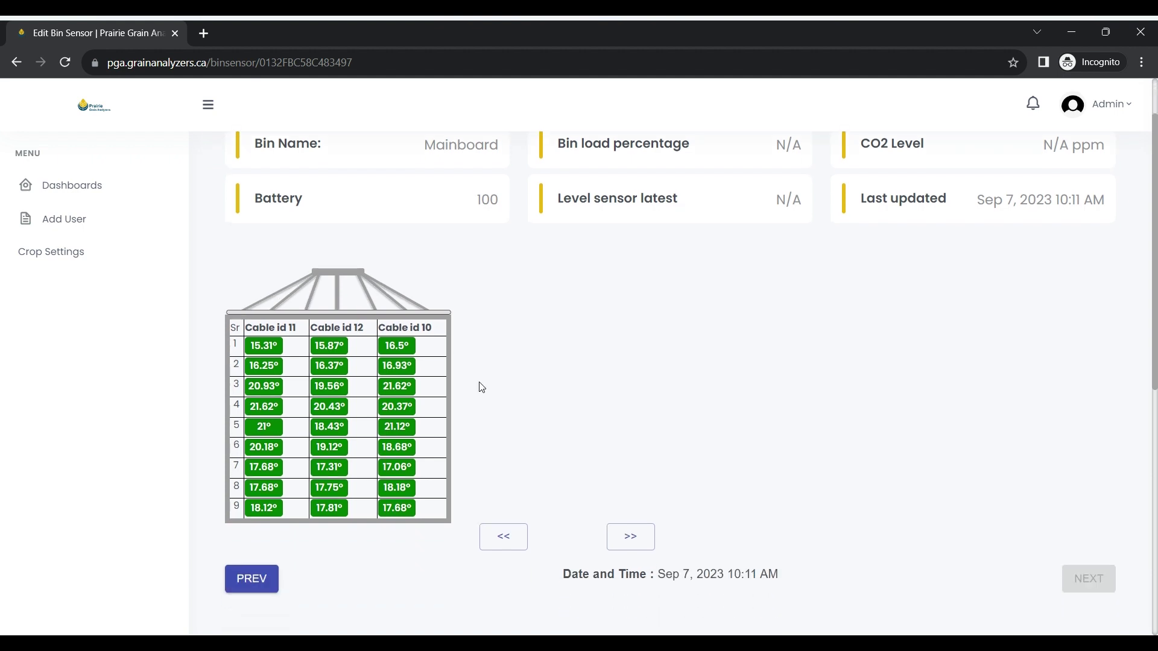
scroll(481, 387, up, 1)
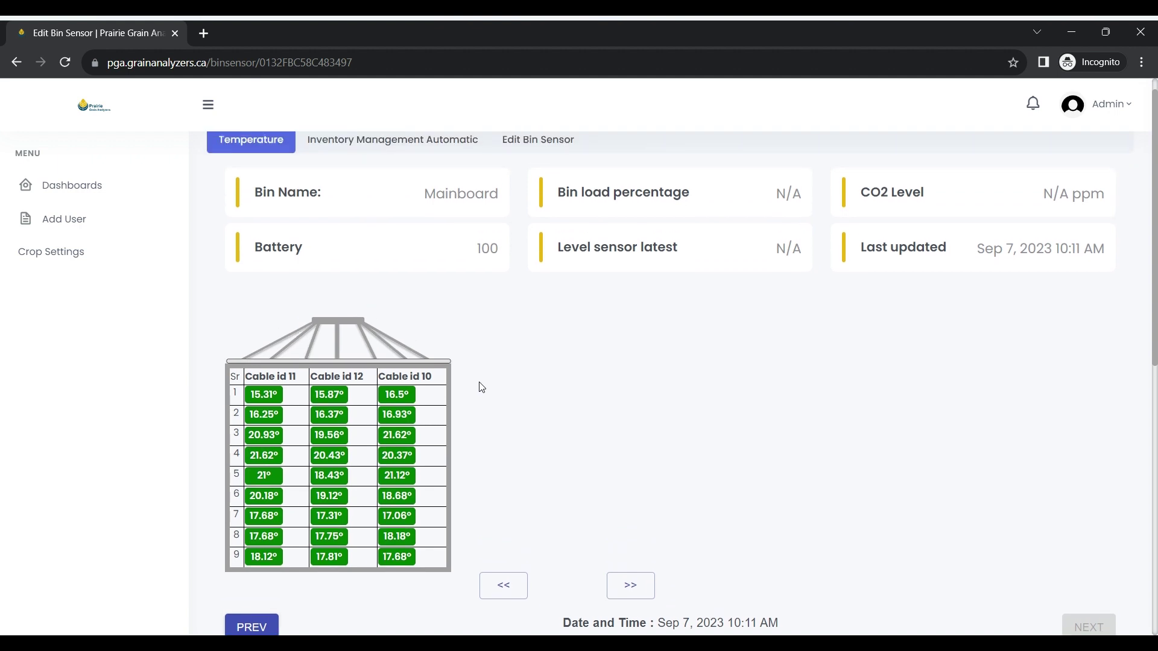
scroll(481, 386, up, 1)
scroll(481, 387, down, 1)
scroll(481, 386, up, 1)
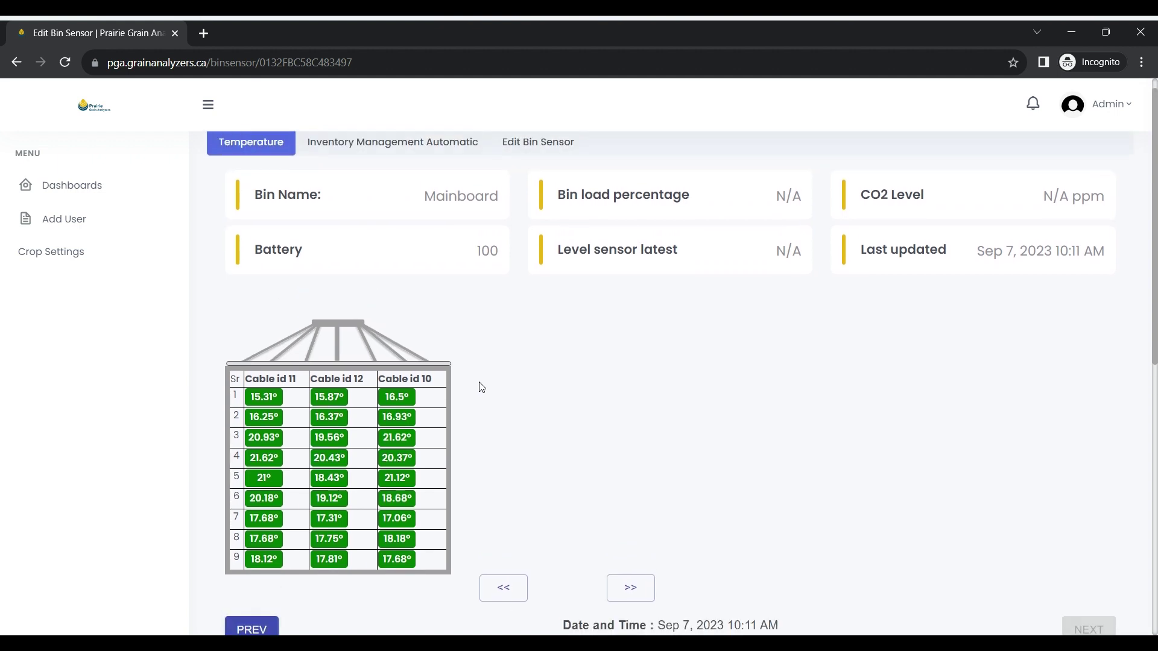
scroll(481, 387, down, 1)
scroll(481, 387, down, 1)
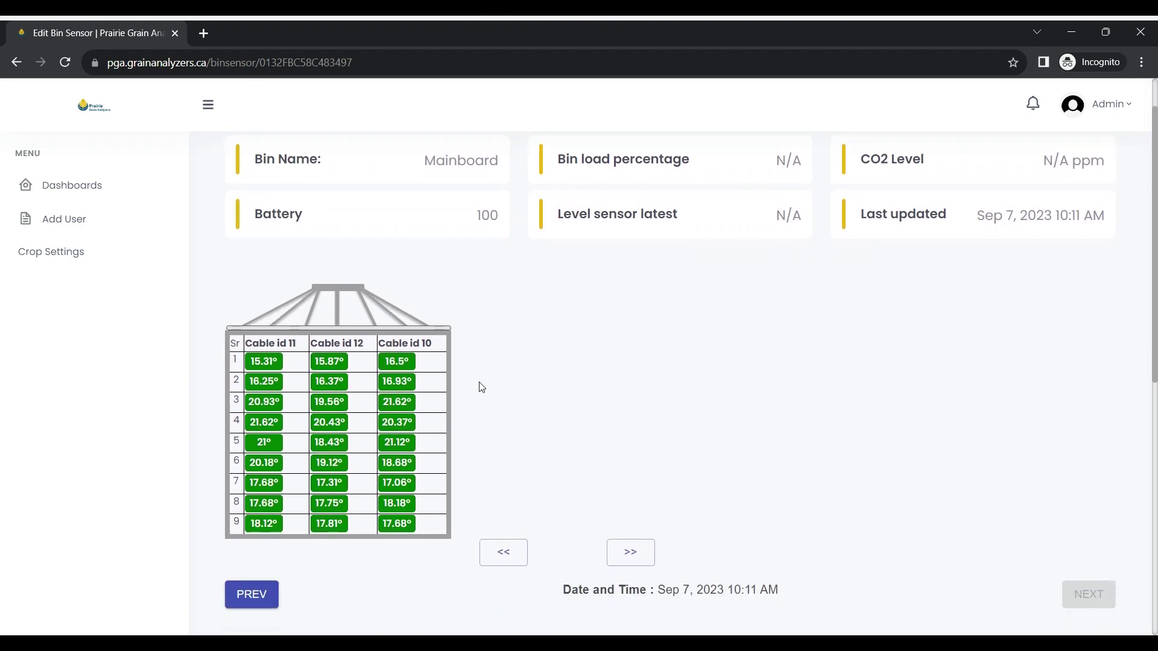